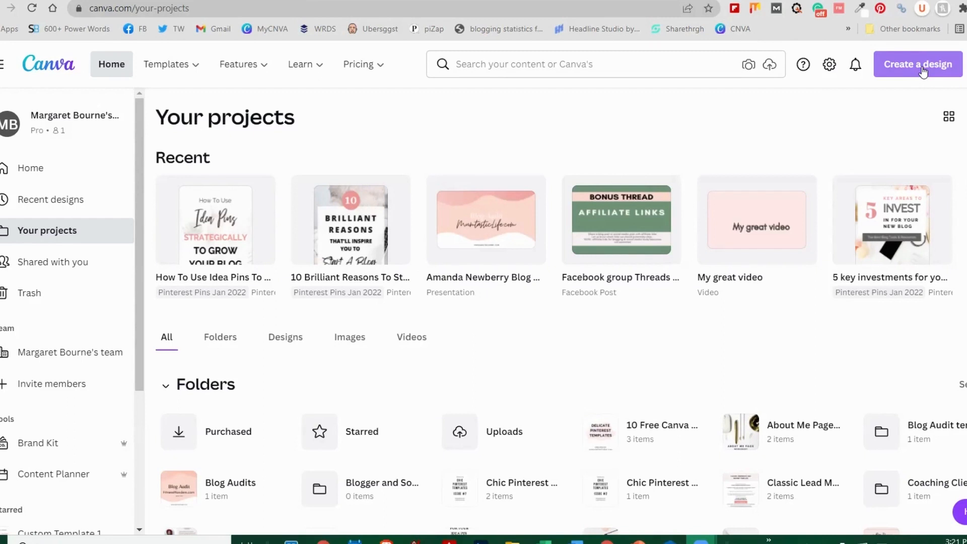
Step: Create a new blank design using the Pinterest Idea Pin format
left_click(923, 72)
type("idea pin")
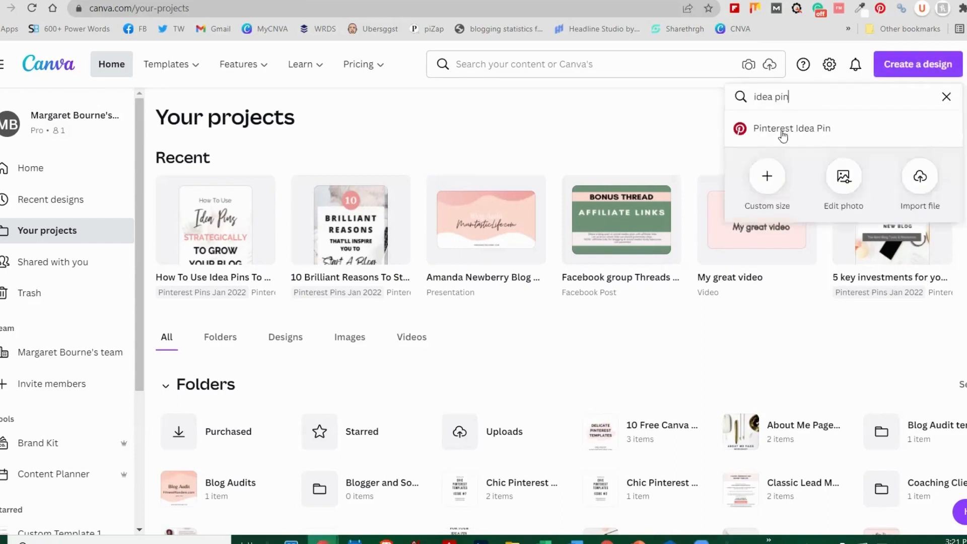
left_click_drag(805, 96, 732, 96)
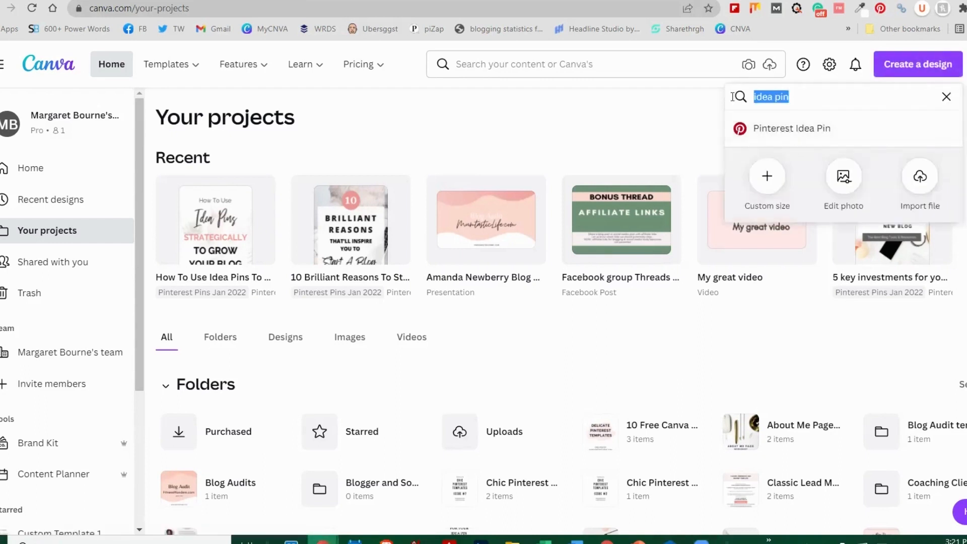
key("BackSpace")
type("idea pin")
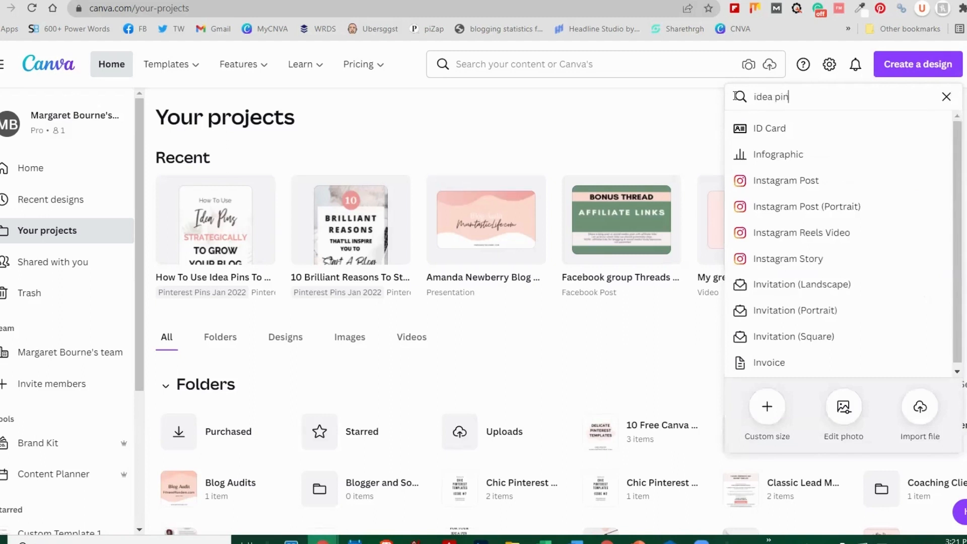
left_click(817, 129)
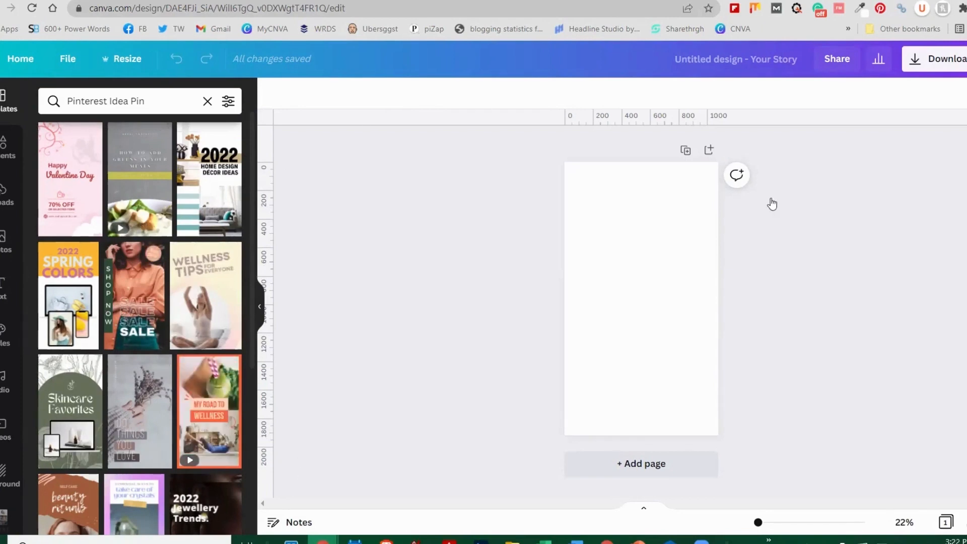
Step: Set the blank page's background to the palest pink in the Margaret Bourne brand palette
left_click(641, 285)
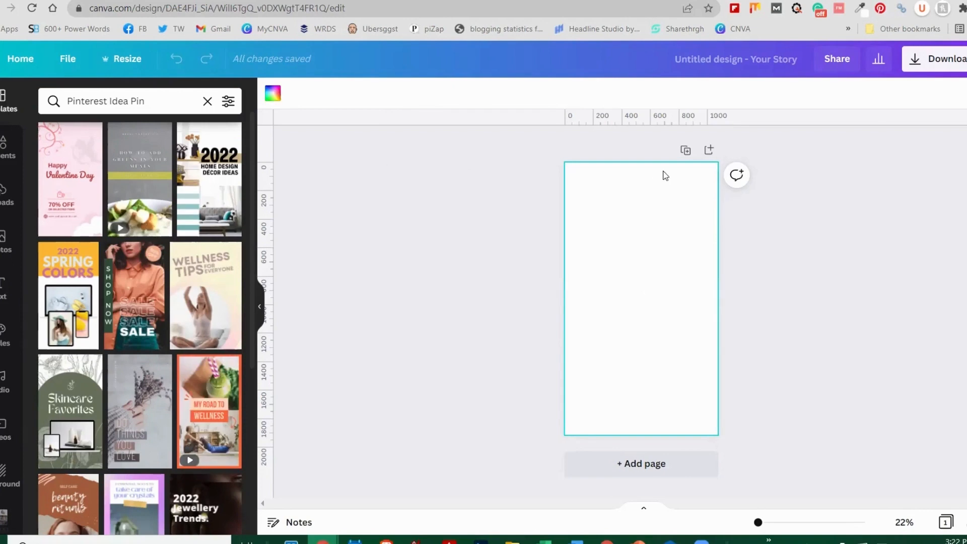
left_click(277, 99)
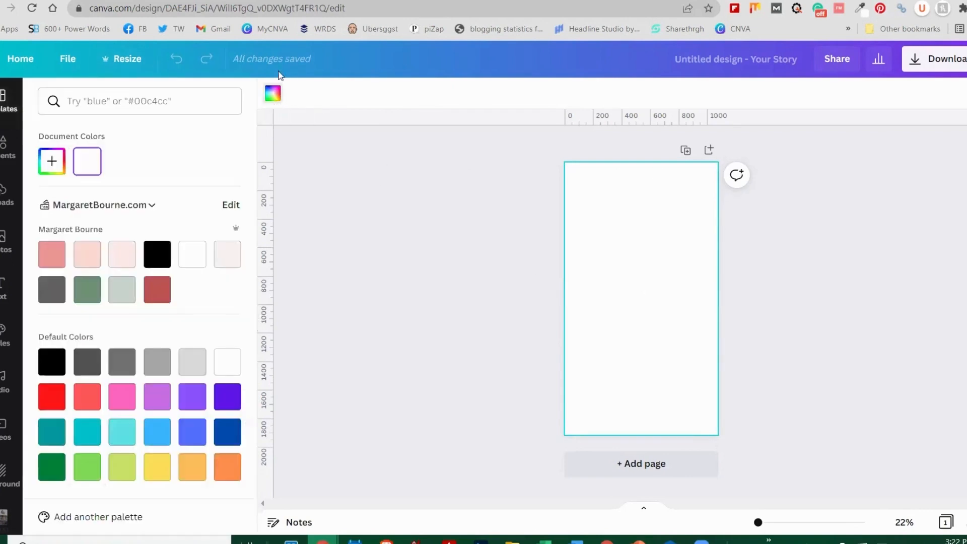
left_click(225, 261)
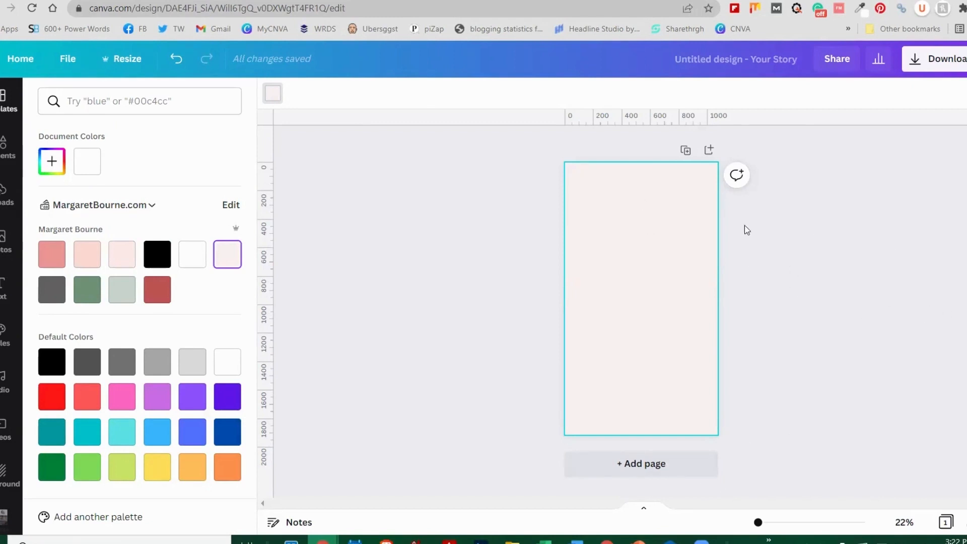
Step: Add a heading text box, enlarge it to about font size 62, and place it centred in the page's upper half
left_click(3, 287)
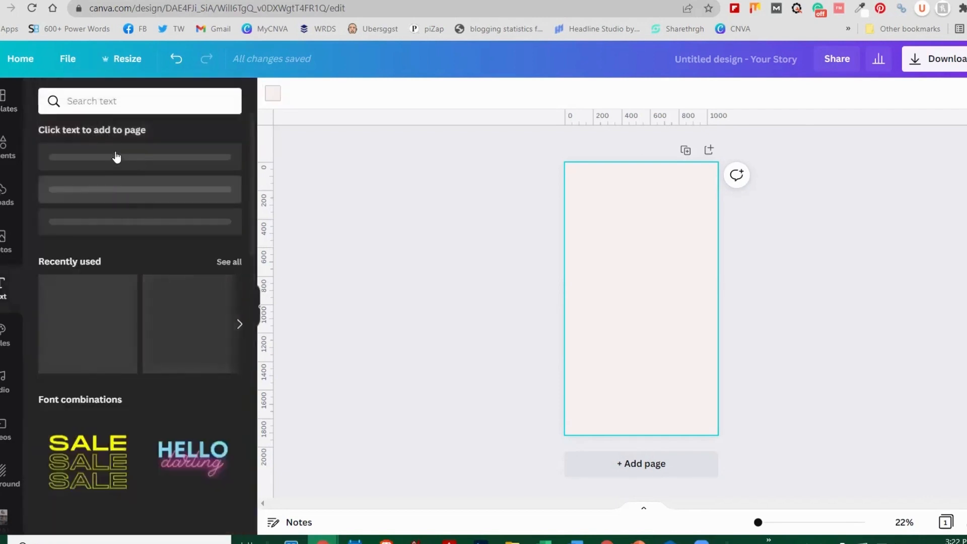
left_click(106, 172)
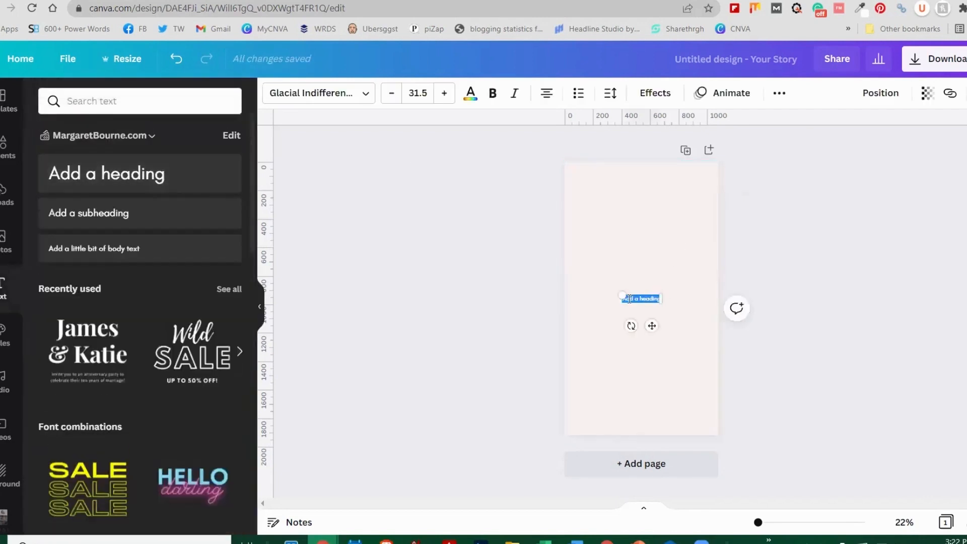
left_click_drag(620, 294, 586, 287)
left_click_drag(637, 324, 653, 280)
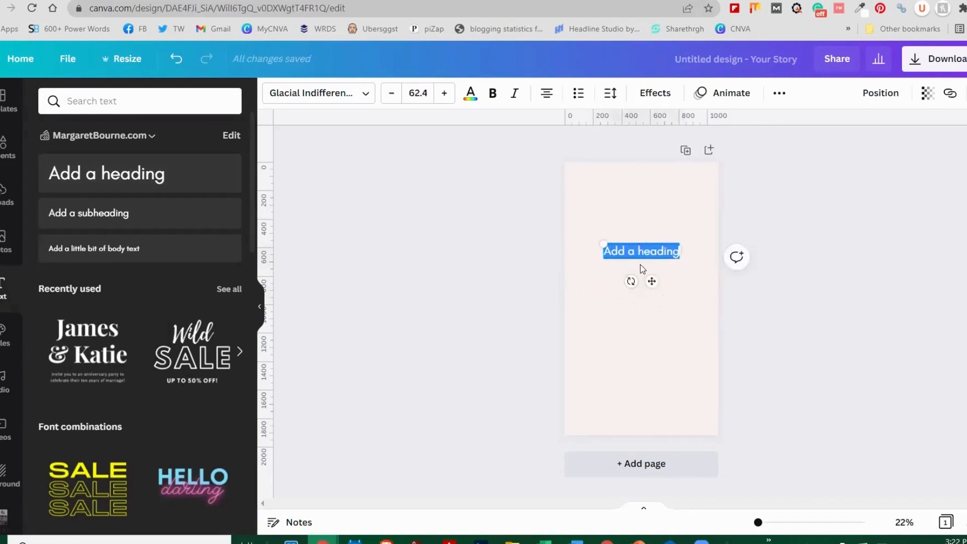
Step: Replace the placeholder heading text with "How To Write An About Me Page"
double_click(649, 247)
key("BackSpace")
key("BackSpace")
key("BackSpace")
key("BackSpace")
key("BackSpace")
key("BackSpace")
key("BackSpace")
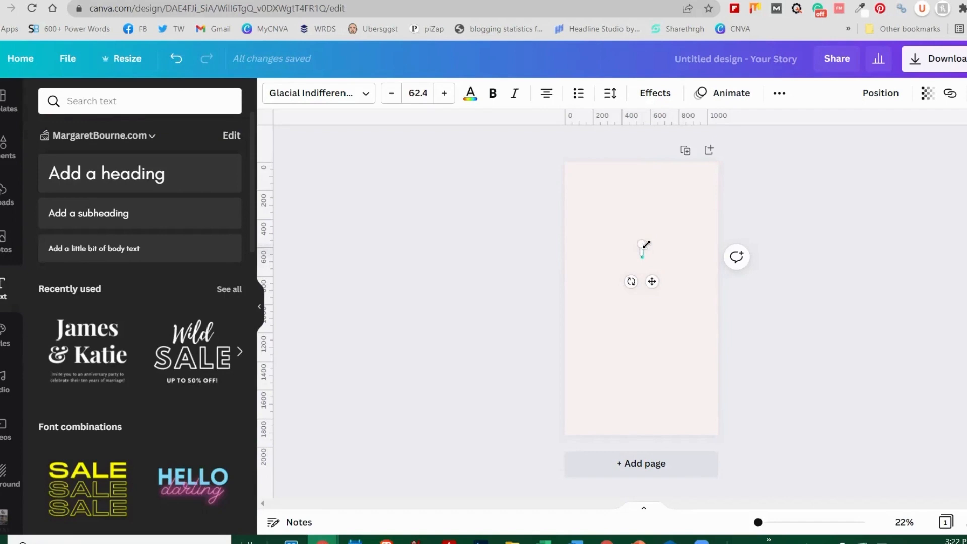
type("How To Wr")
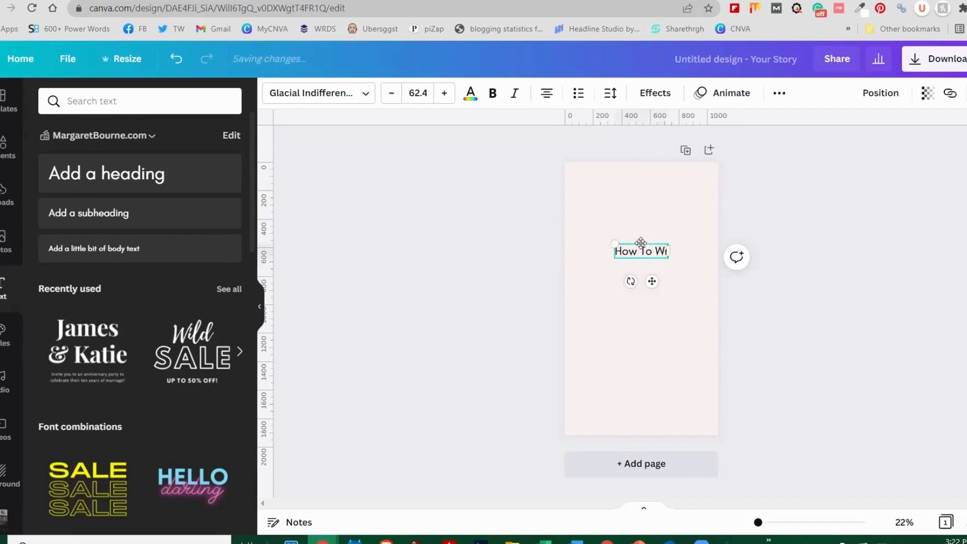
type("ite An")
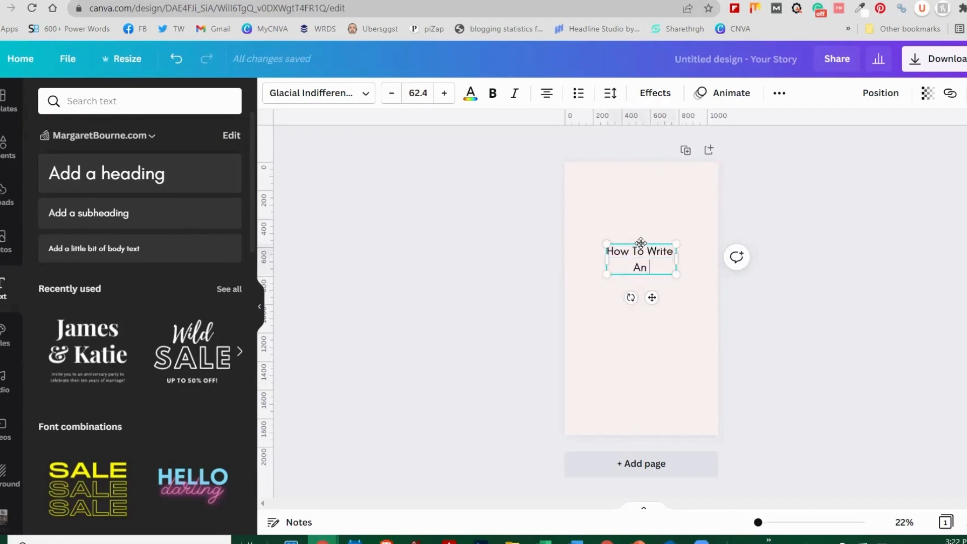
type(" About Me Page")
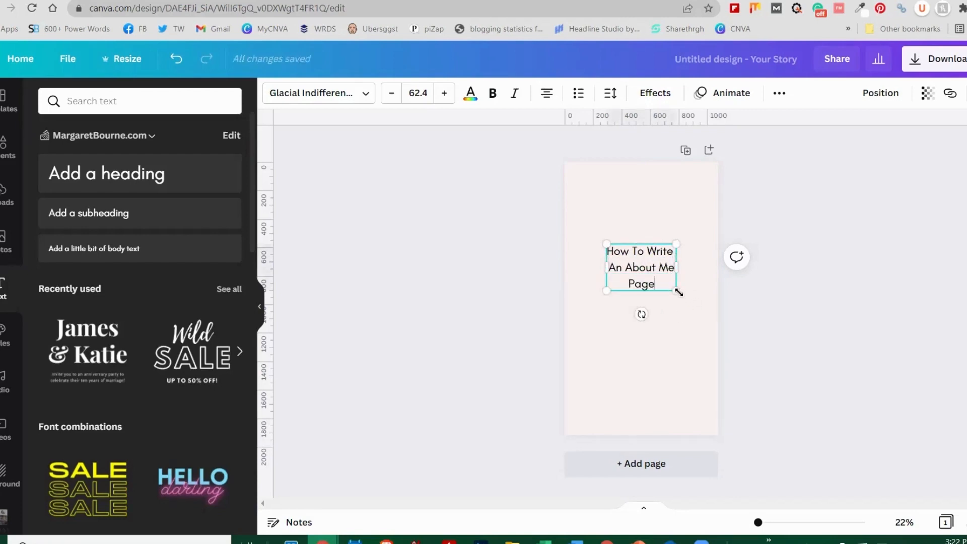
Step: Enlarge the heading to about font size 105 and centre it horizontally on the page
left_click_drag(677, 291, 722, 328)
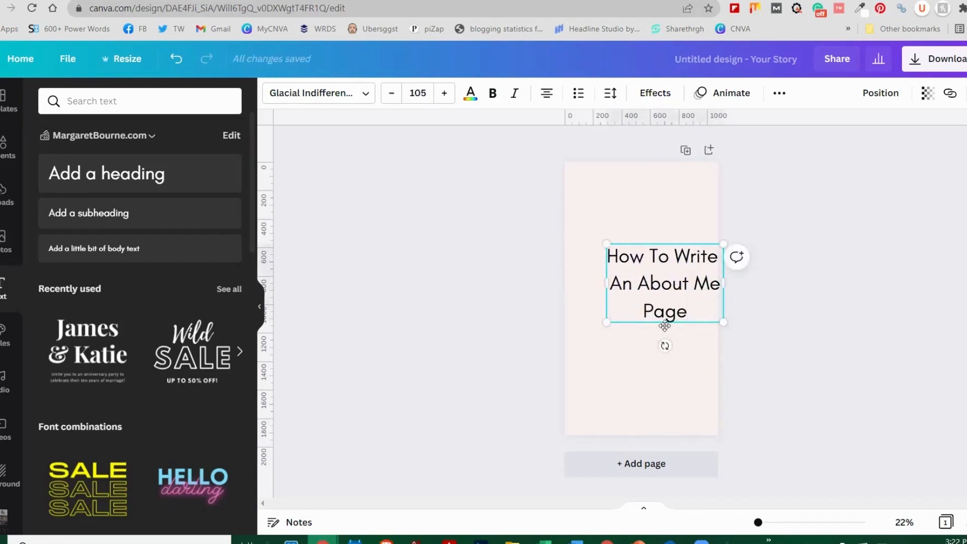
left_click_drag(655, 323, 631, 329)
left_click_drag(593, 265, 671, 325)
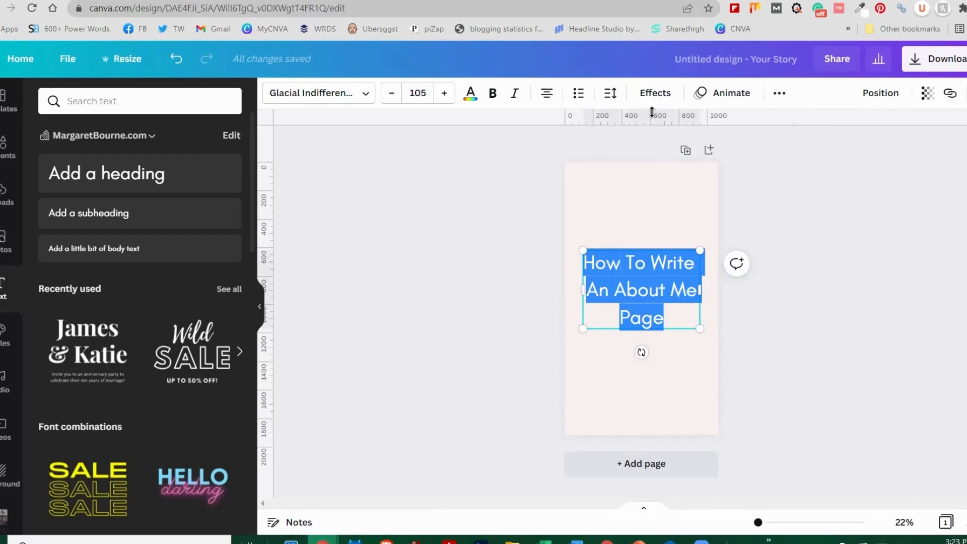
left_click(689, 209)
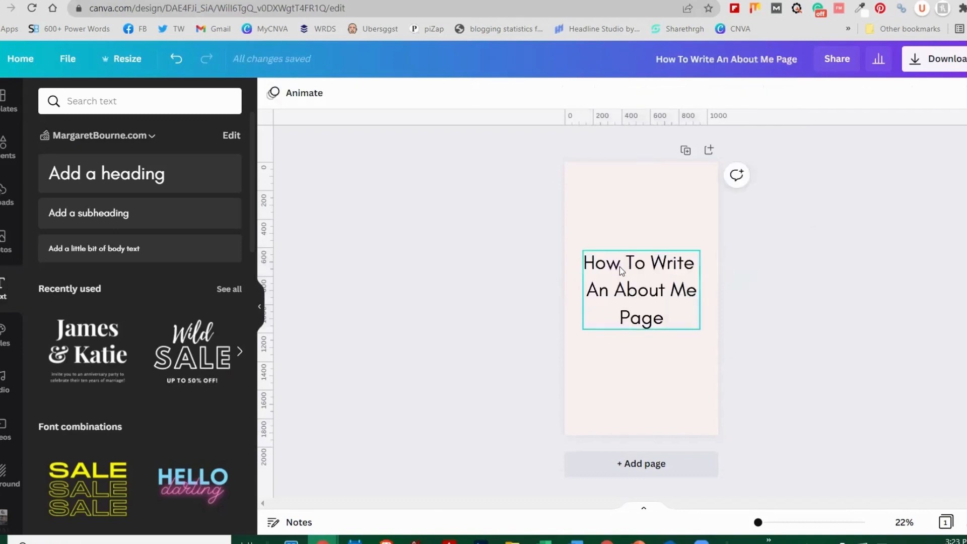
left_click(622, 268)
left_click(638, 231)
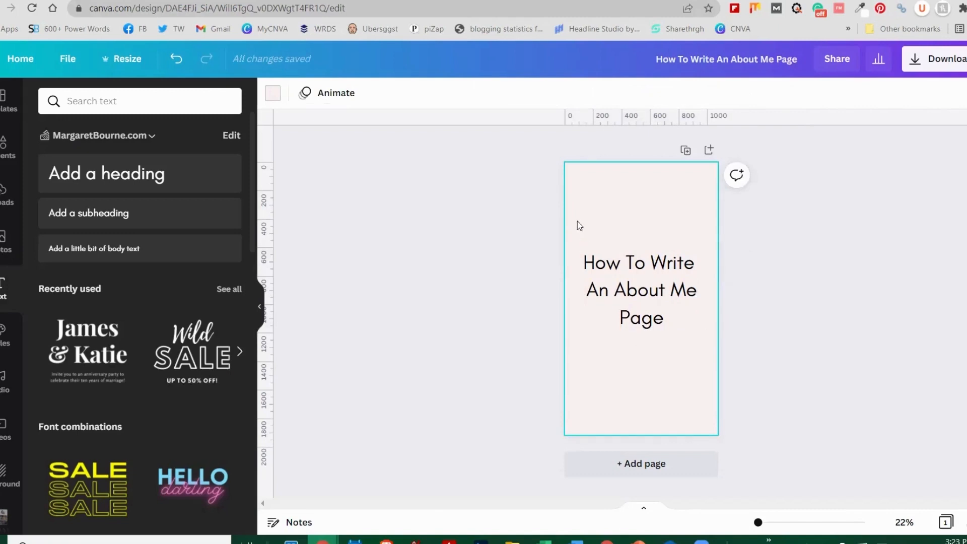
left_click(639, 271)
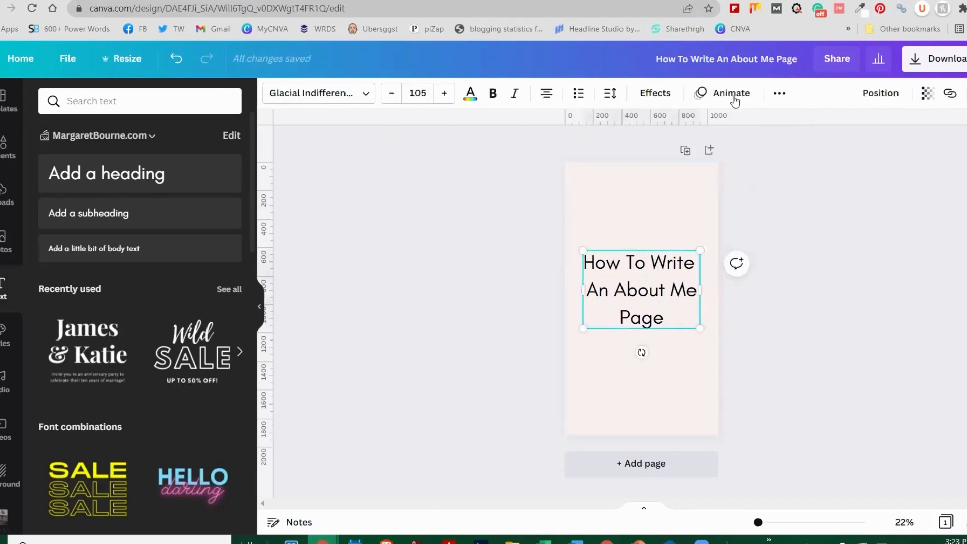
left_click(652, 201)
Step: Format the "How To Write An About Me Page" heading in uppercase and bold
left_click(636, 296)
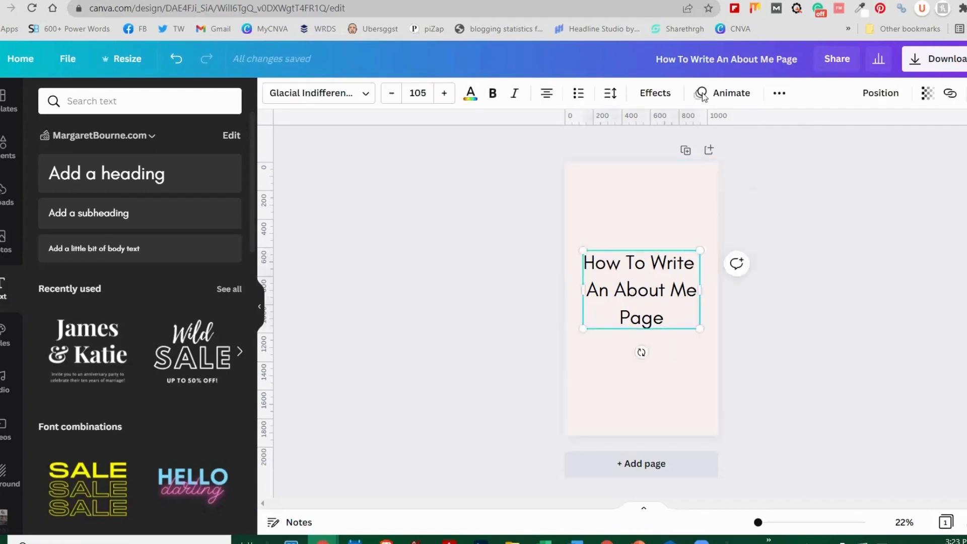
left_click(781, 93)
left_click(743, 125)
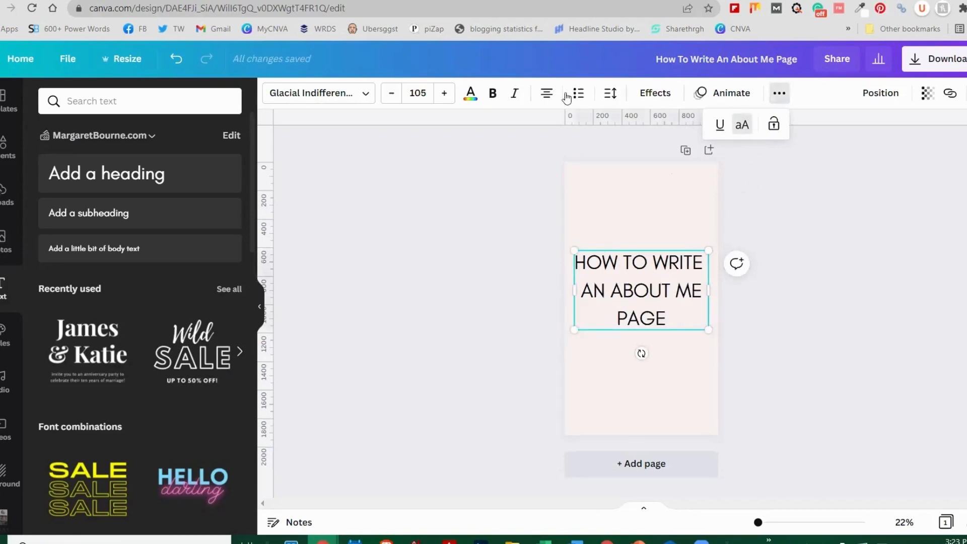
left_click(493, 97)
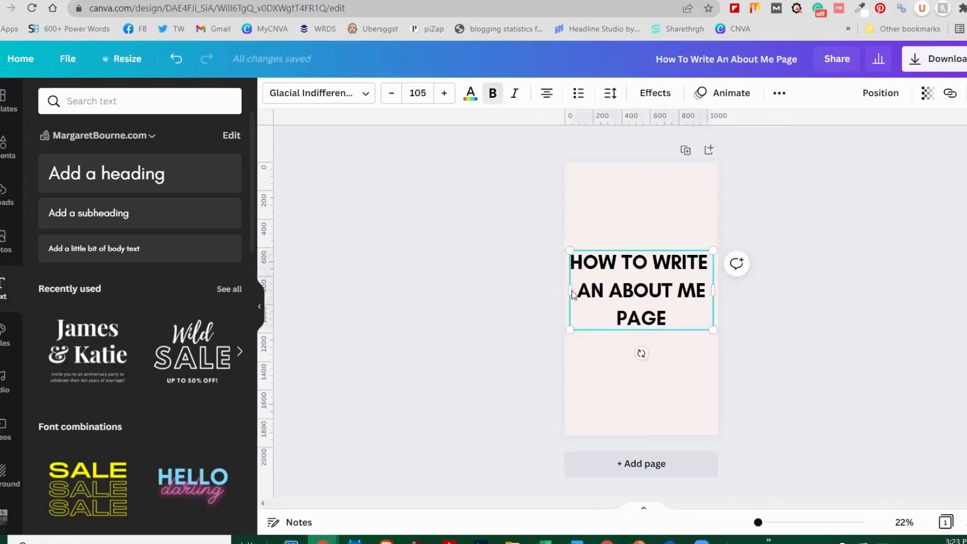
Step: Narrow the heading's text box until it wraps onto five lines, and move it slightly up the page
left_click_drag(568, 290, 580, 294)
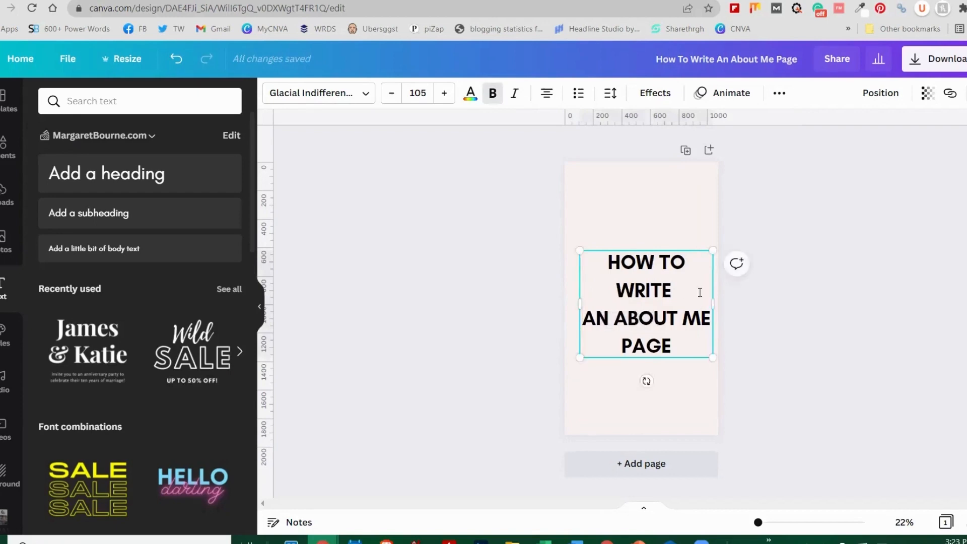
left_click_drag(714, 303, 705, 301)
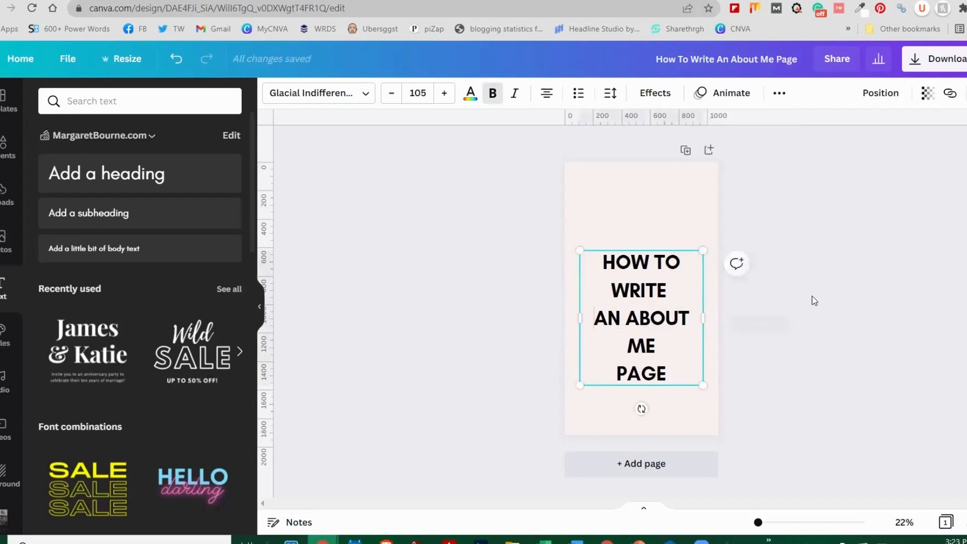
left_click(787, 277)
left_click_drag(656, 323, 656, 305)
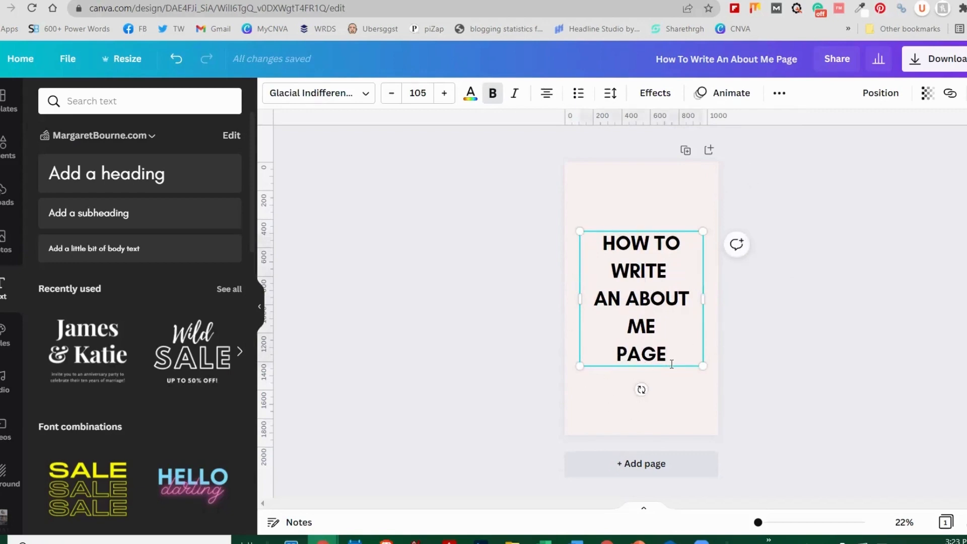
Step: Search the design elements for "blob" and add the pink blob graphic to the page
left_click(7, 145)
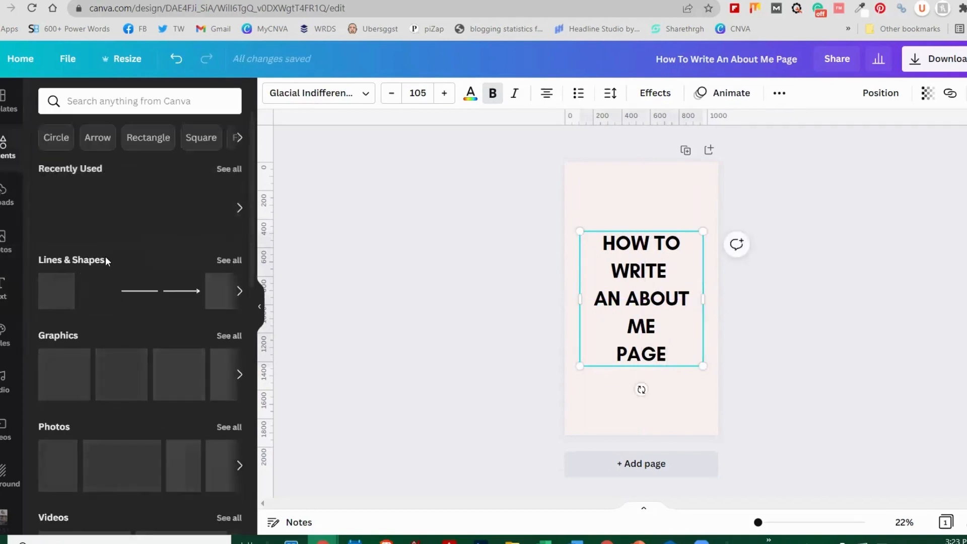
left_click(238, 292)
left_click(238, 297)
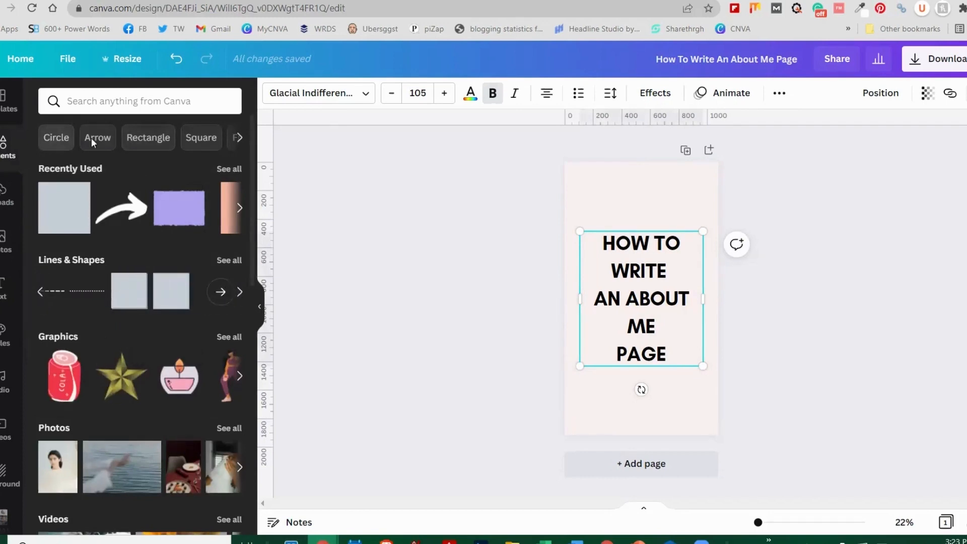
left_click(113, 102)
type("blog")
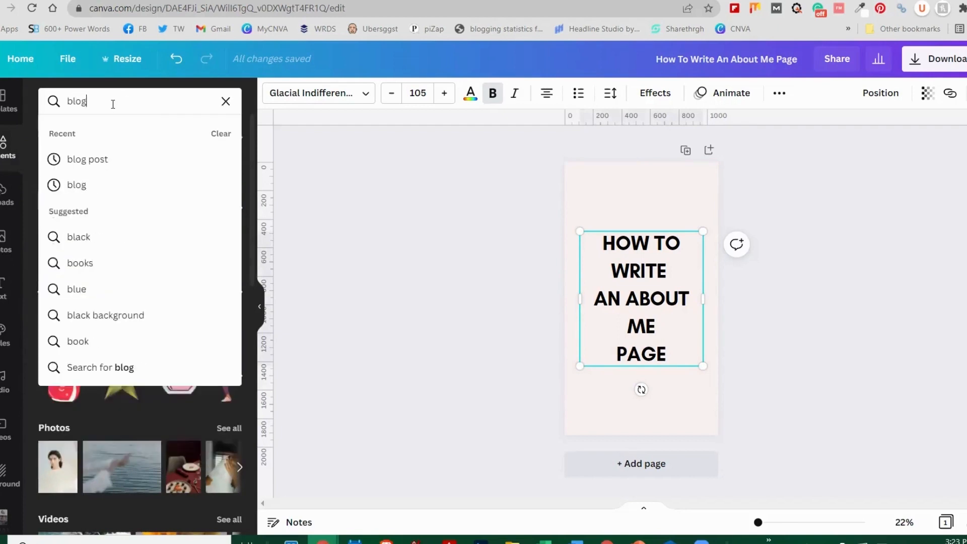
key("BackSpace")
type("b")
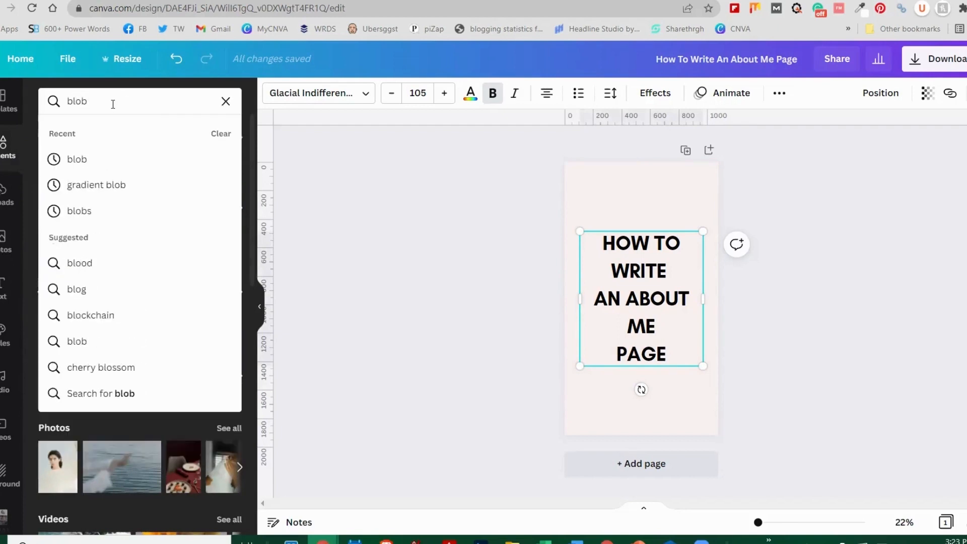
left_click(104, 162)
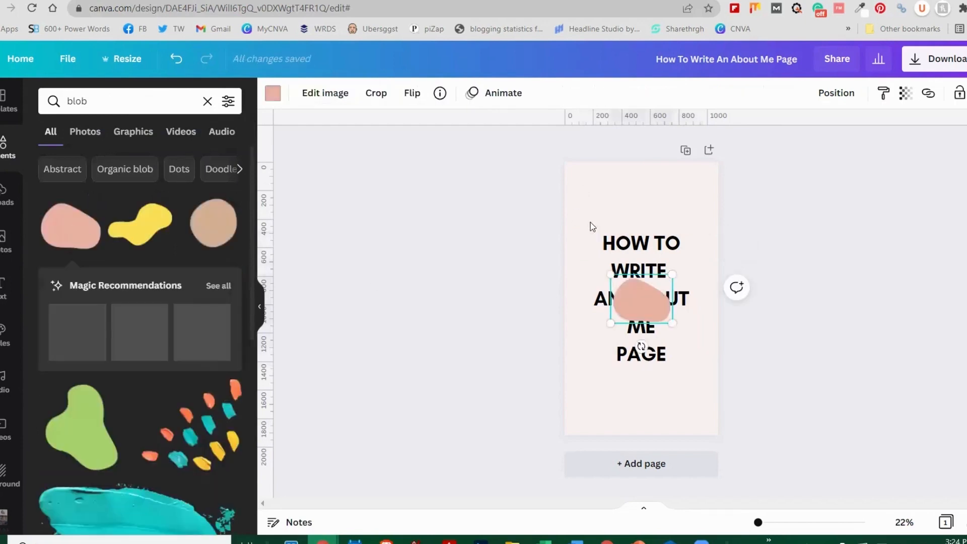
Step: Place copies of the pink blob partly off the page in all four corners, enlarging and rotating the upper-right and lower-left ones
left_click_drag(637, 302, 572, 170)
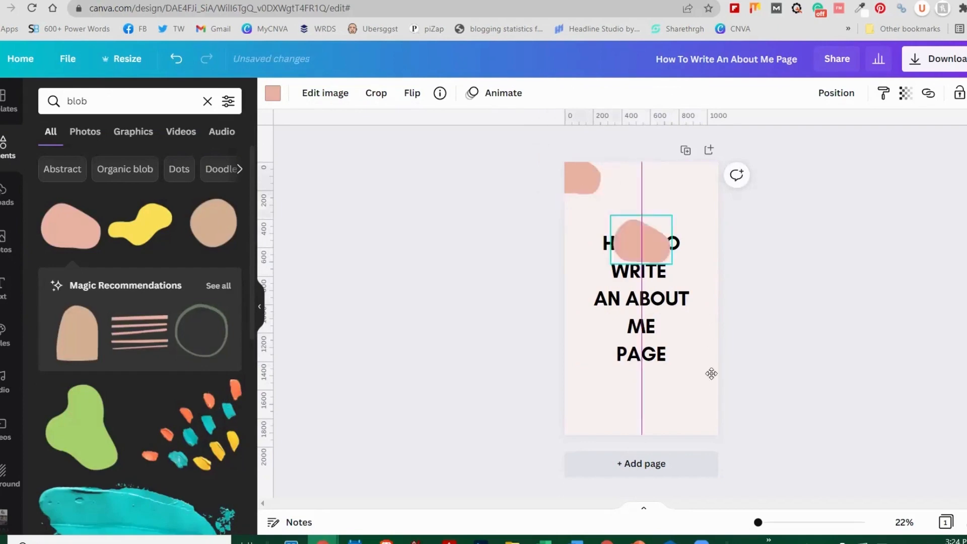
left_click_drag(710, 373, 710, 433)
left_click_drag(729, 243, 704, 181)
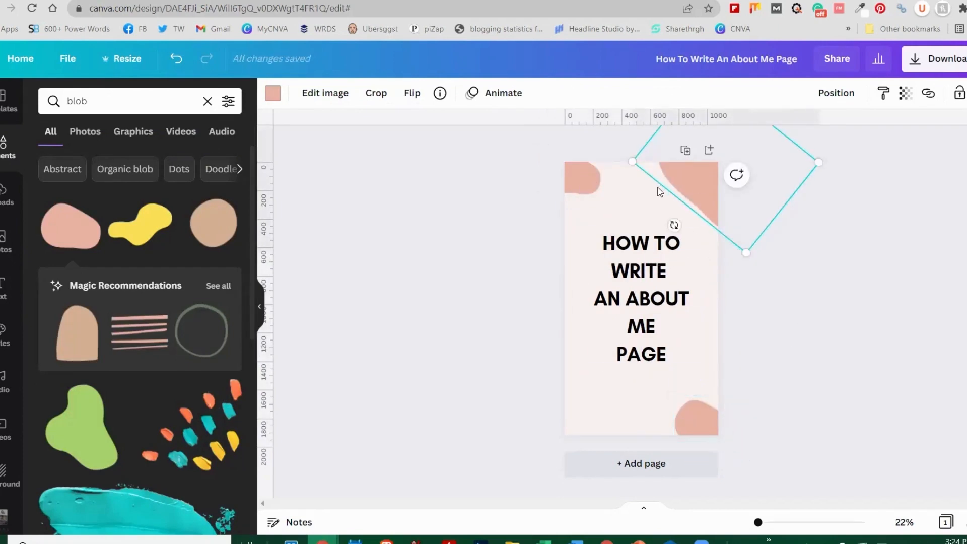
left_click_drag(662, 189, 513, 434)
left_click(792, 201)
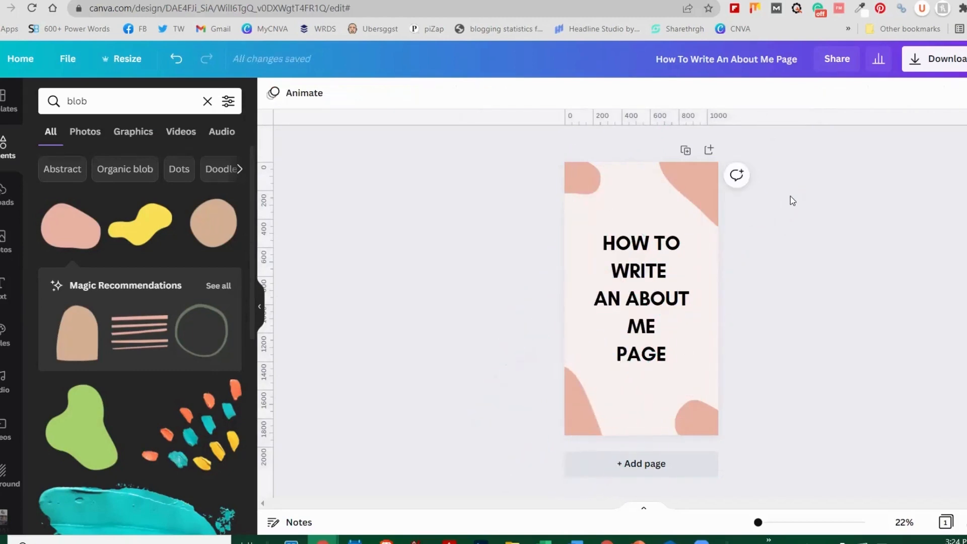
Step: Duplicate the cover page and replace the copy's heading with the numbered item "1. FIGURE OUT YOUR AUDIENC'ES PAIN POINT"
left_click(685, 150)
left_click(663, 301)
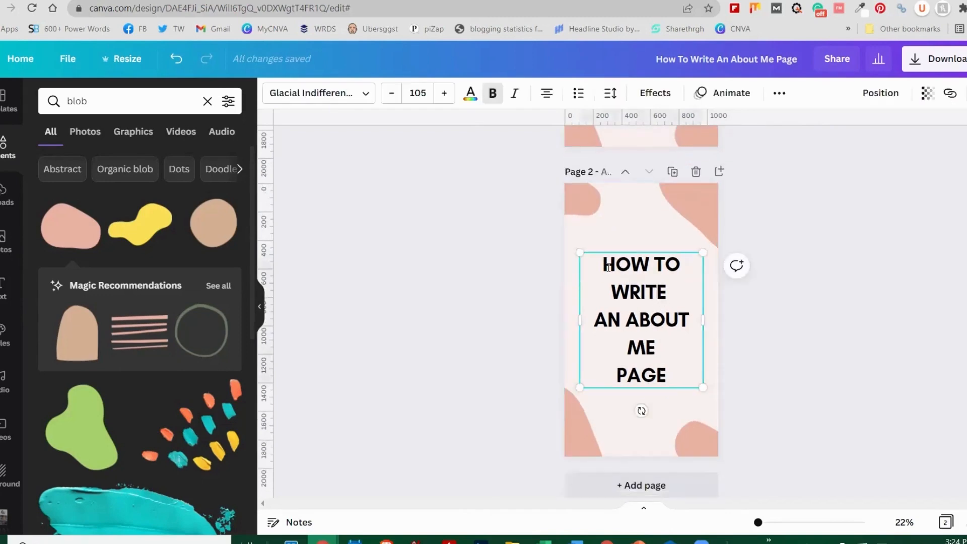
left_click_drag(608, 267, 675, 356)
key("BackSpace")
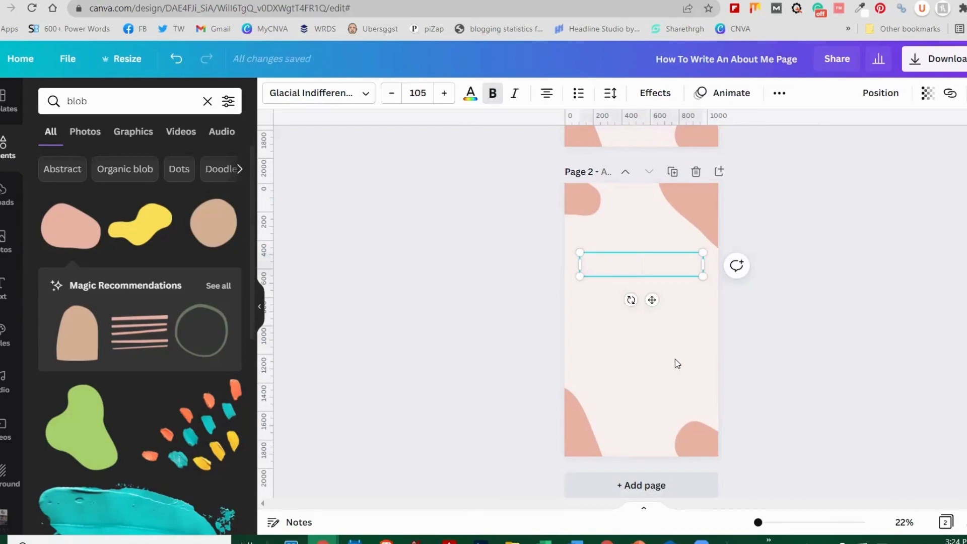
type("1. D")
key("BackSpace")
type("FIGURE")
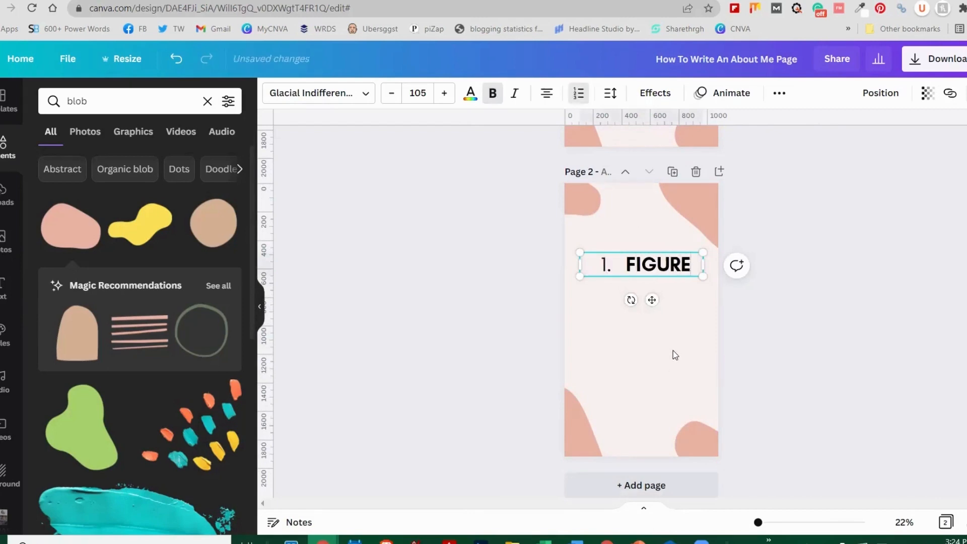
type(" OUT YOUR AUDIEN")
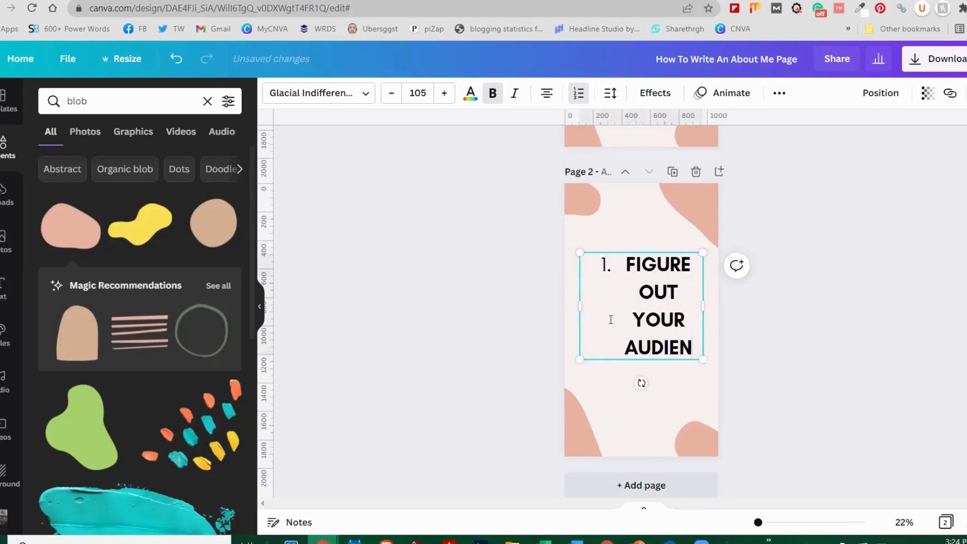
type("C'ES P")
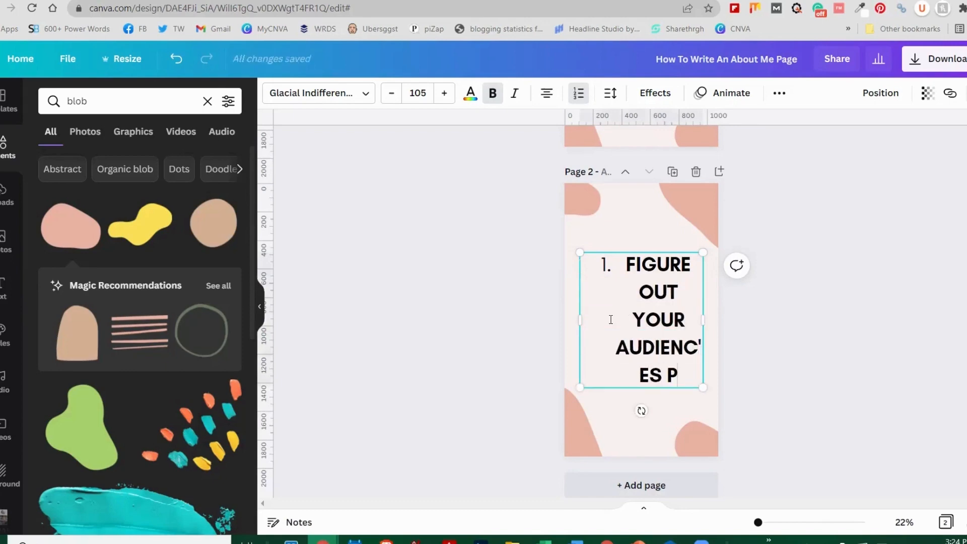
type("AIN POINT")
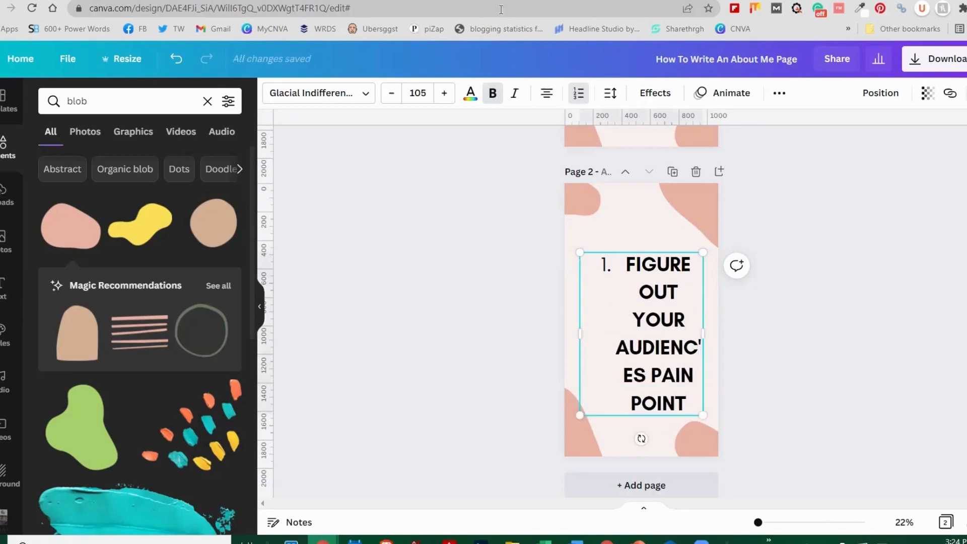
Step: Shrink the page 2 text to size 56, and scale its text box up to size 87.2 in the middle of the page
left_click(418, 92)
scroll(435, 302, "down", 5)
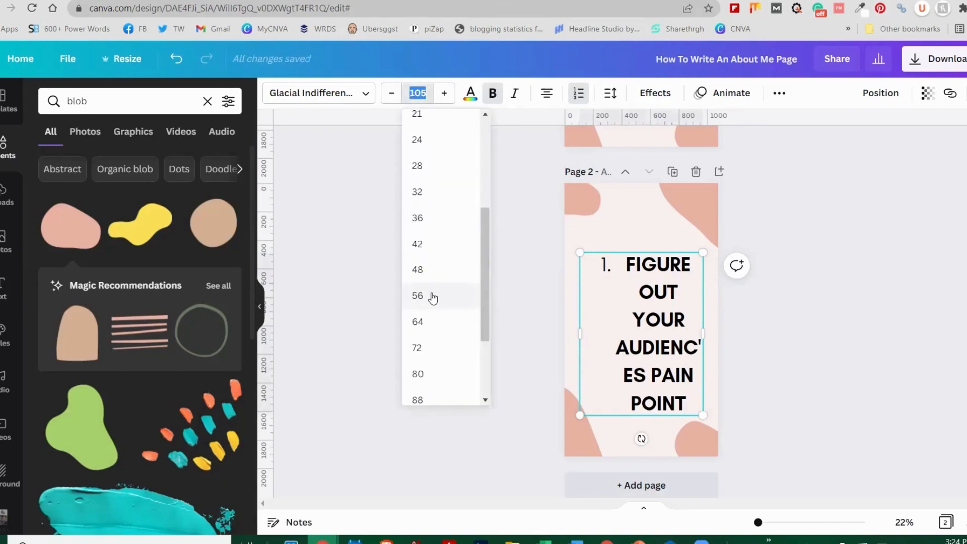
left_click(431, 297)
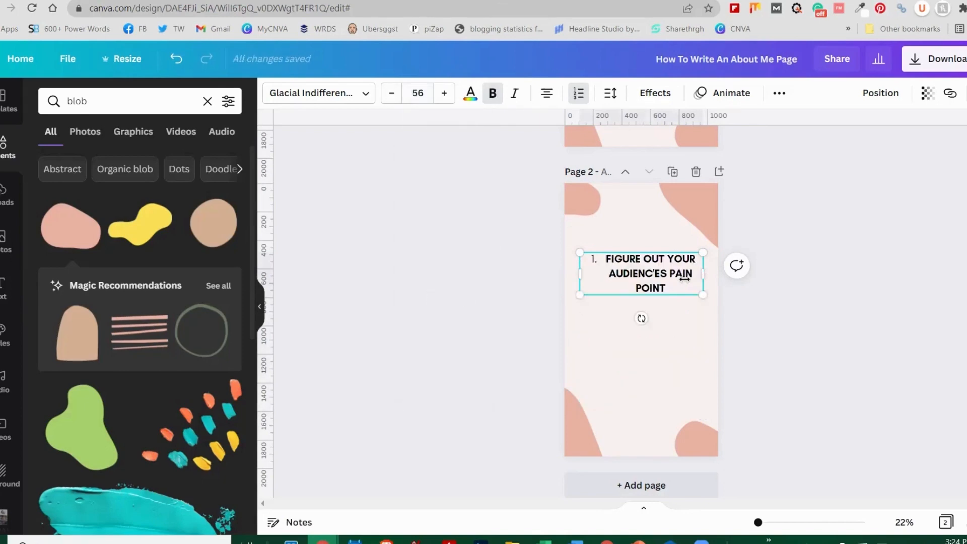
left_click_drag(685, 279, 644, 380)
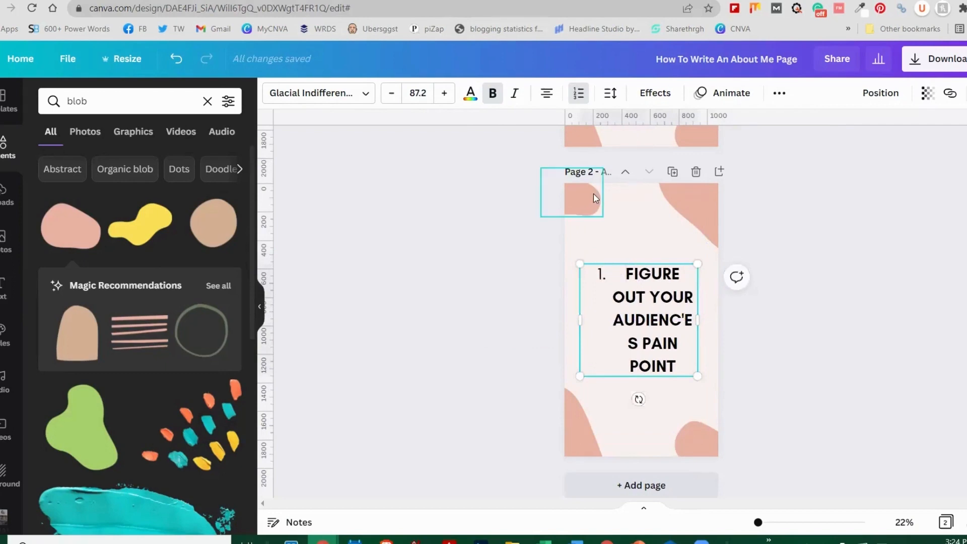
Step: Remove the list number from the page 2 text and centre the text box on the page
key("BackSpace")
mouse_move(653, 320)
left_mouse_down()
mouse_move(663, 331)
mouse_move(643, 314)
left_mouse_up()
left_click(776, 275)
left_click(639, 382)
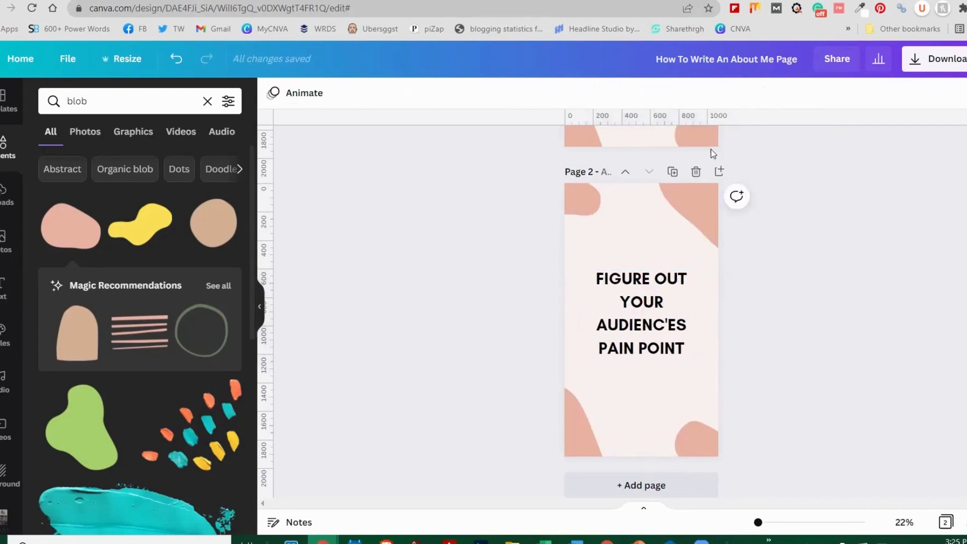
Step: Duplicate page 2 twice to make pages 3 and 4
left_click(672, 173)
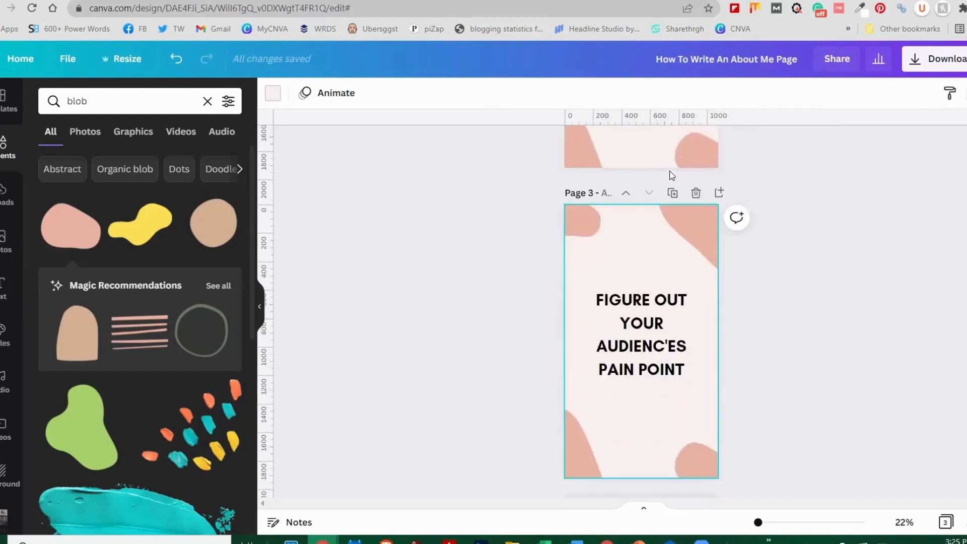
left_click(673, 196)
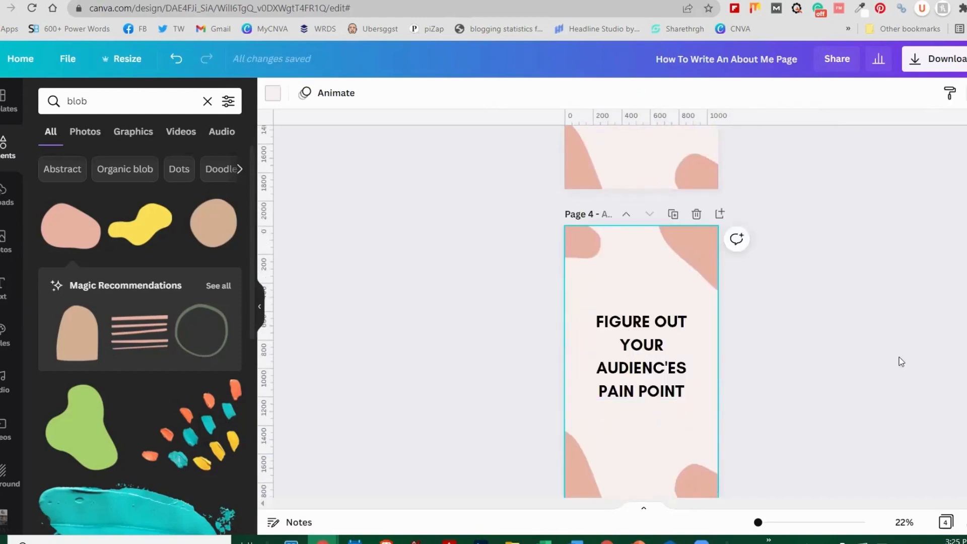
Step: Apply the Breathe page animation to page 2
scroll(857, 287, "up", 5)
scroll(845, 274, "up", 6)
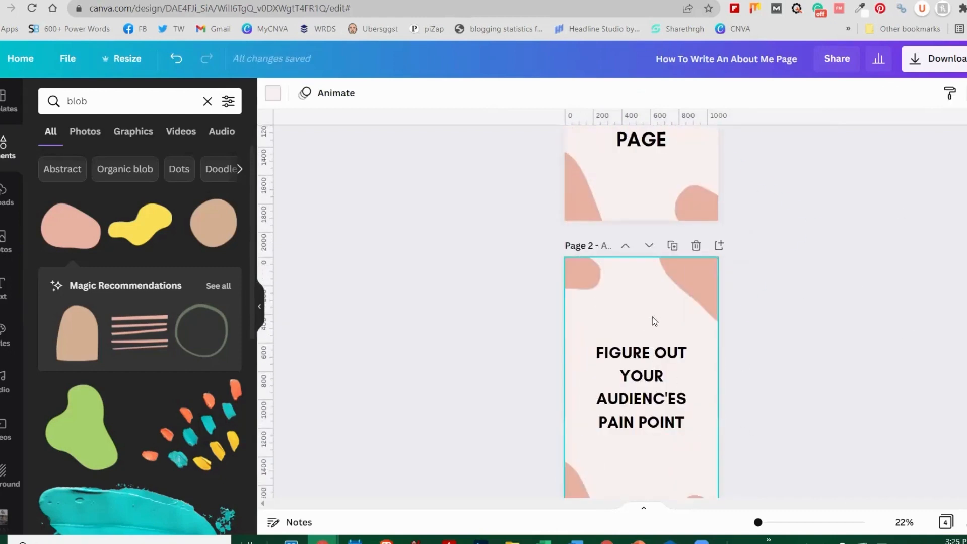
left_click(653, 317)
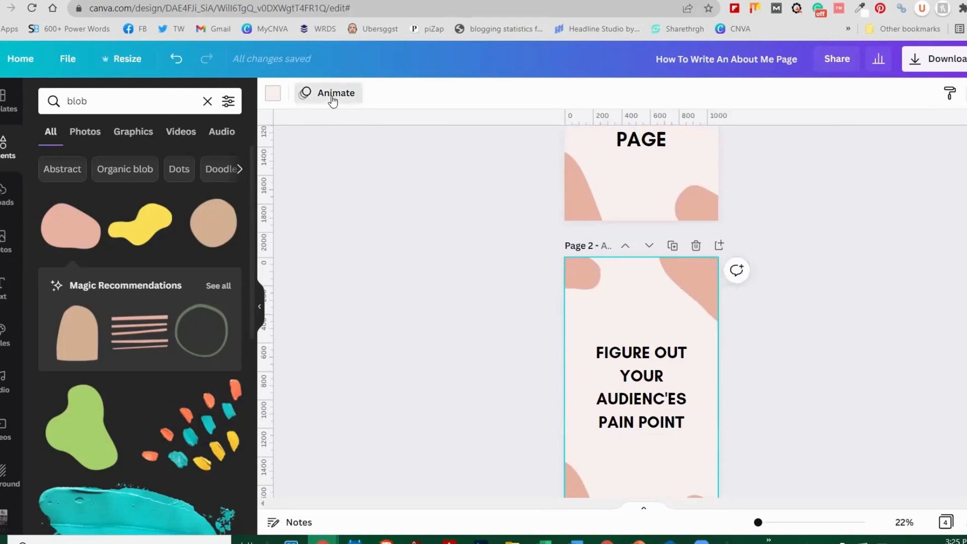
left_click(331, 97)
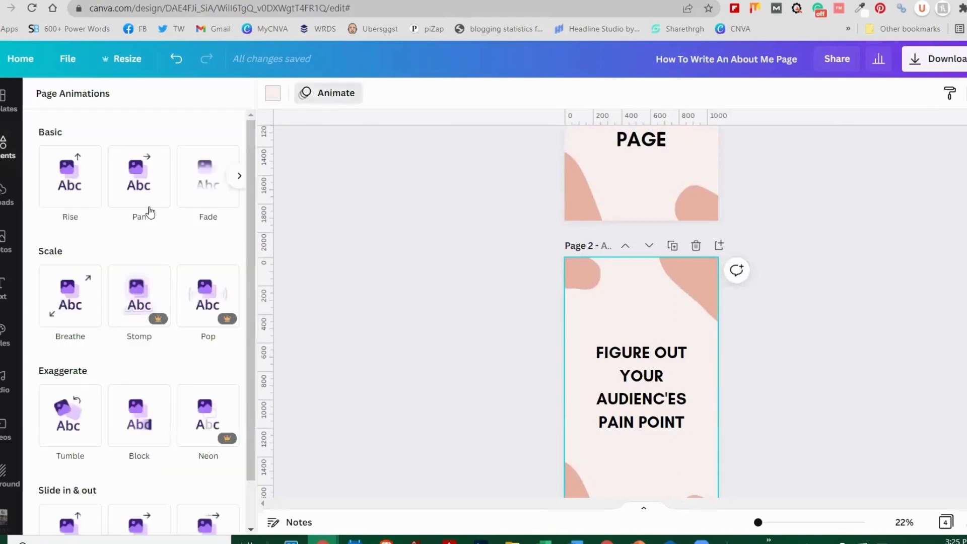
left_click(77, 320)
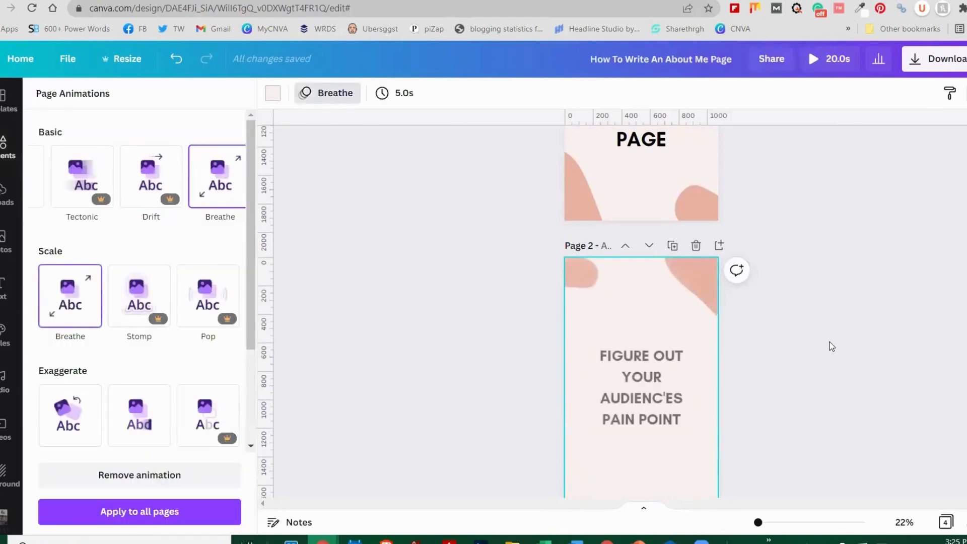
Step: Apply the Stomp page animation to page 3 and the Breathe page animation to page 4
scroll(649, 228, "down", 5)
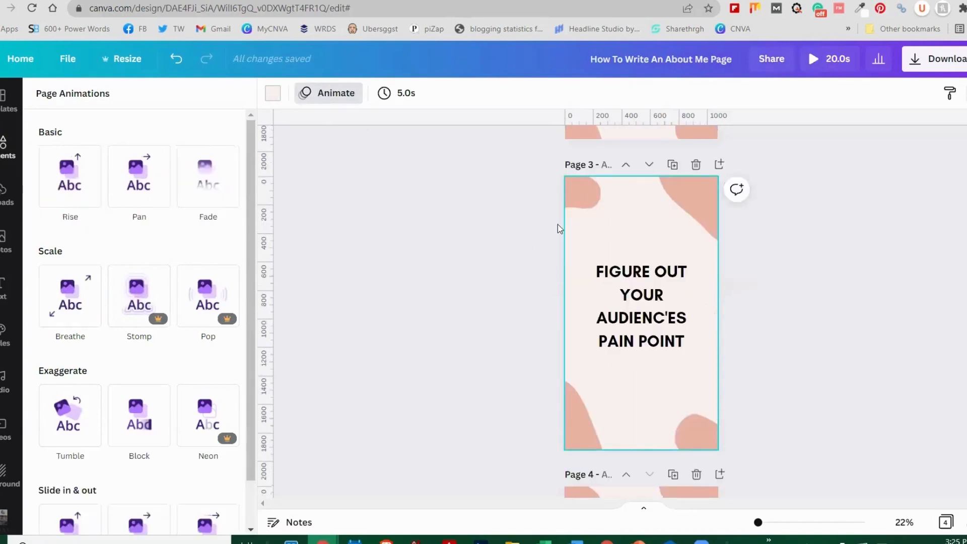
left_click(137, 274)
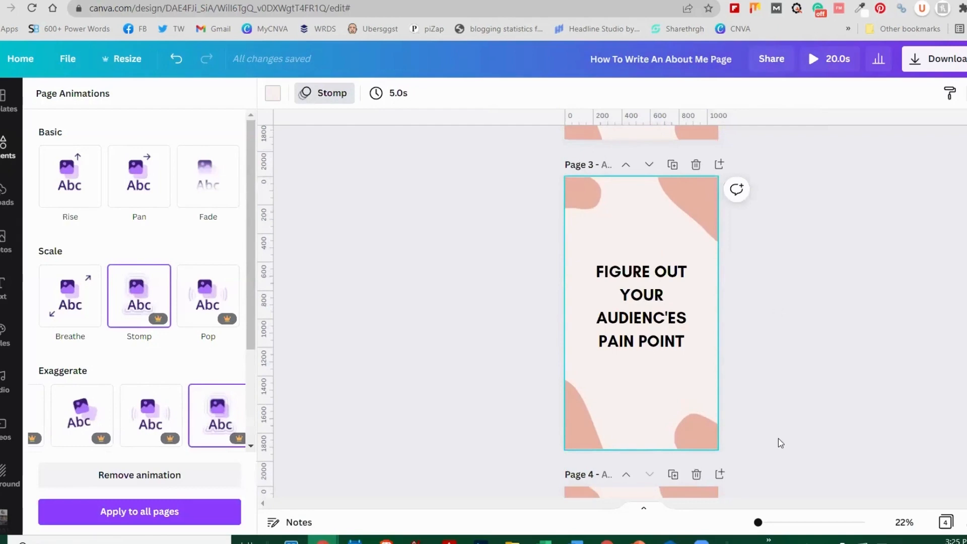
scroll(781, 442, "down", 3)
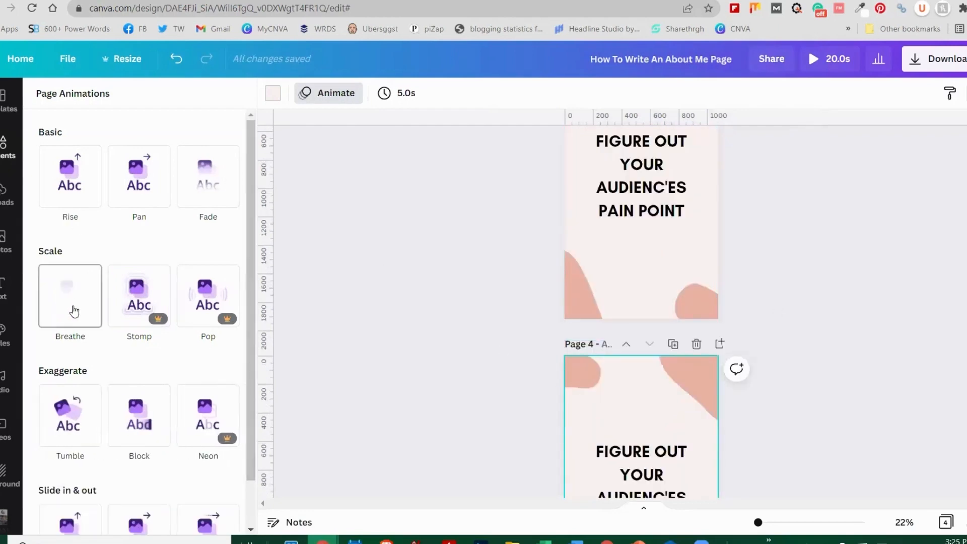
left_click(74, 312)
Step: Duplicate page 4 as page 5 and replace its text with "TO GET MORE TIPS CHECK OUT", followed by the website address on a new line
scroll(901, 291, "down", 3)
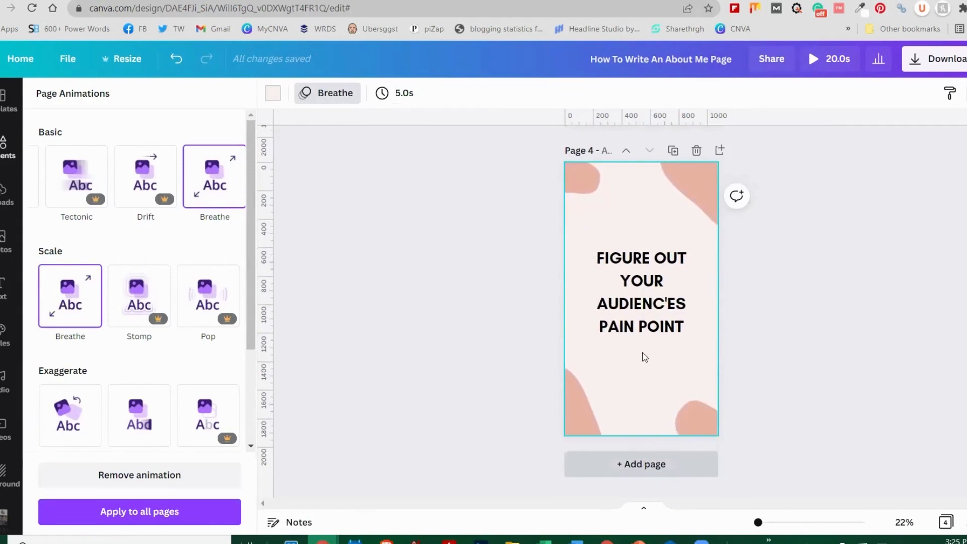
left_click(673, 150)
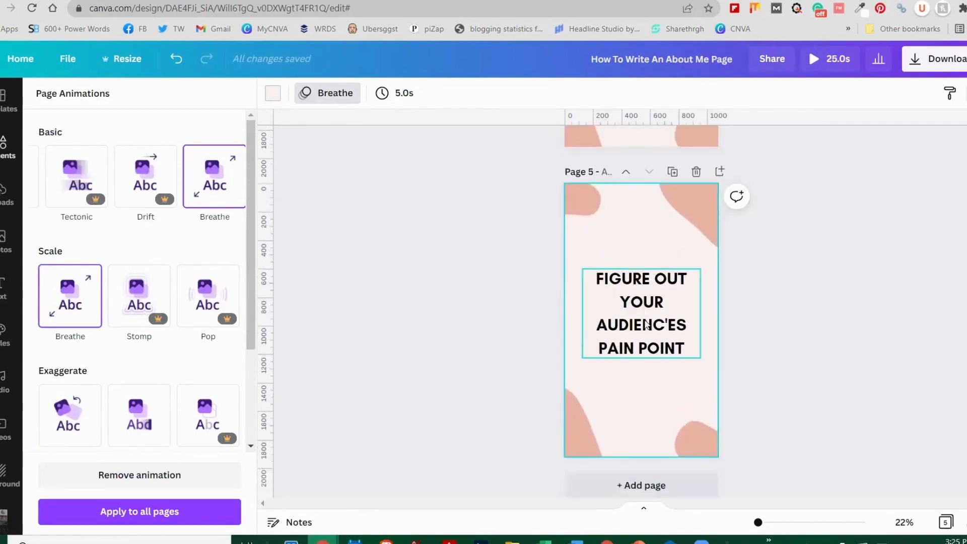
left_click(647, 324)
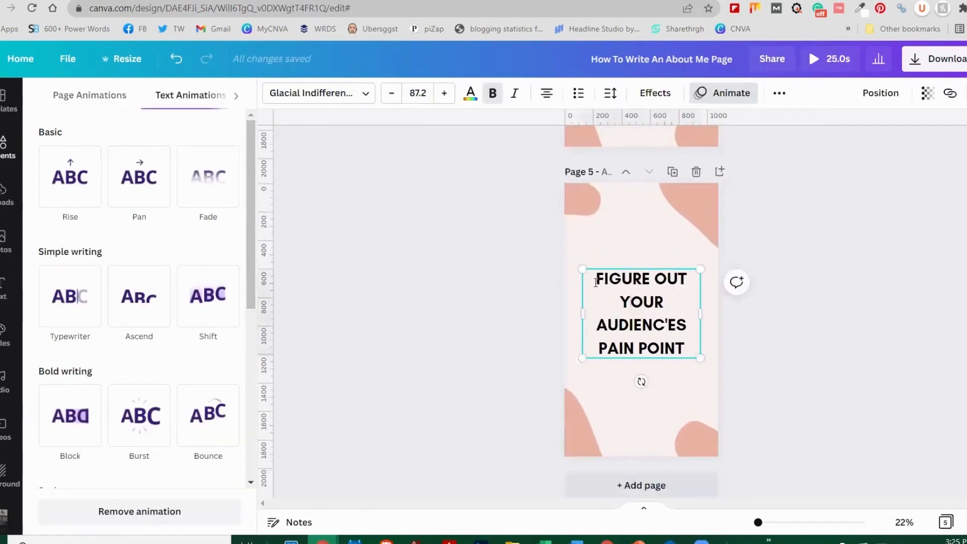
left_click_drag(596, 282, 686, 344)
key("BackSpace")
type("TO")
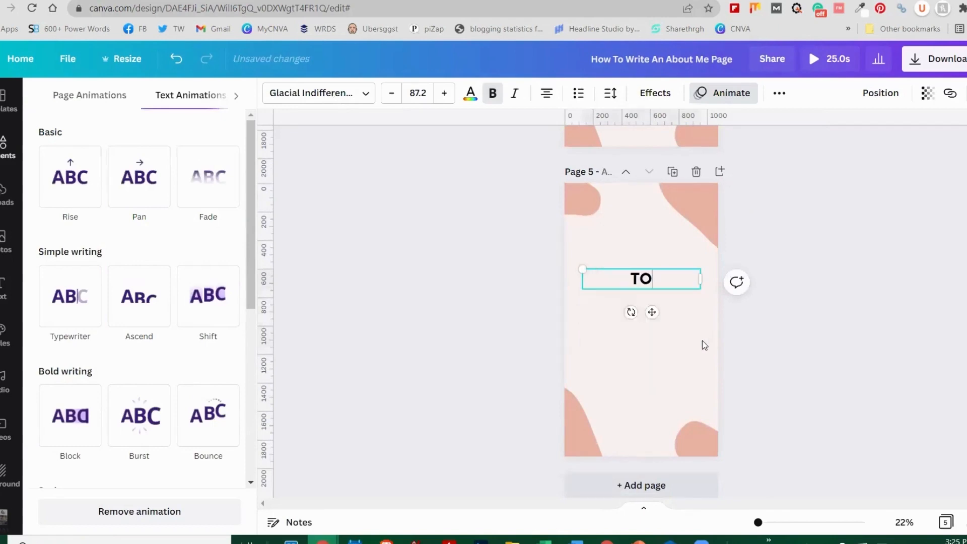
type(" GET MORE T")
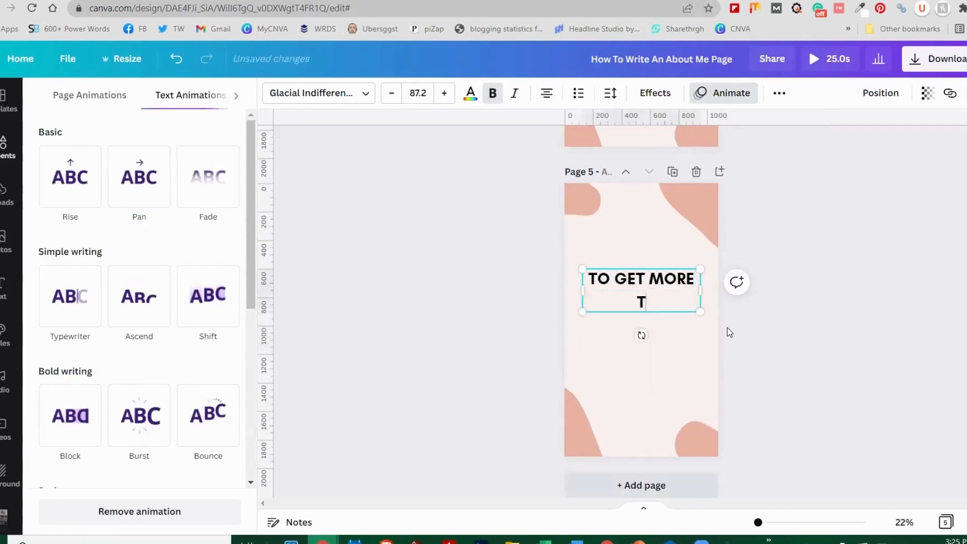
type("IPS CHECK OUT")
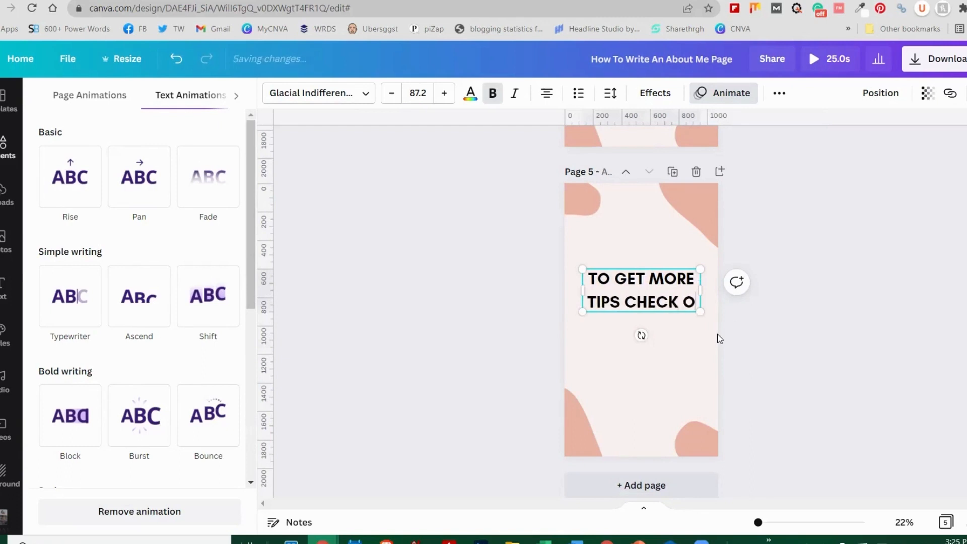
key("Return")
type("MARGARETBOURNE.COM")
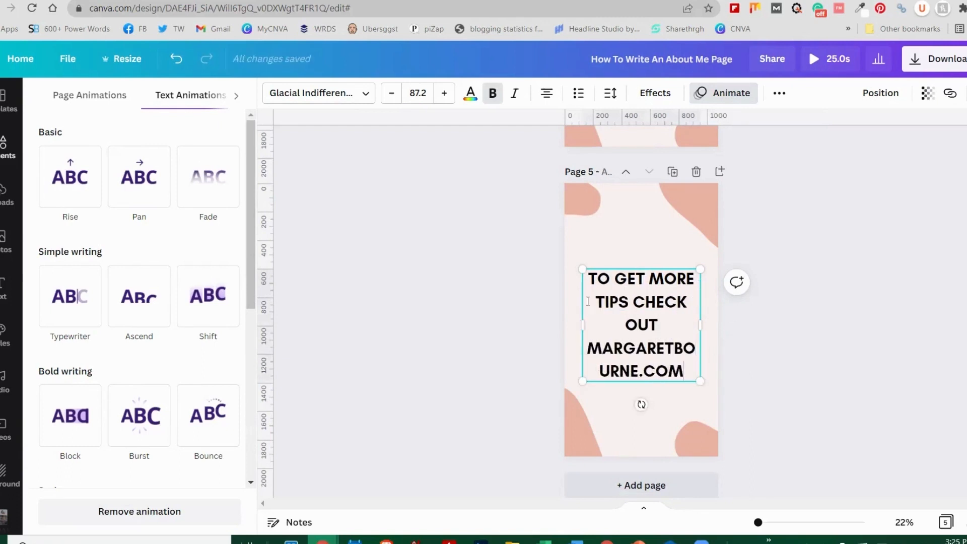
Step: Set the website address on page 5 to font size 42 and insert a blank line above it
left_click_drag(590, 348, 683, 369)
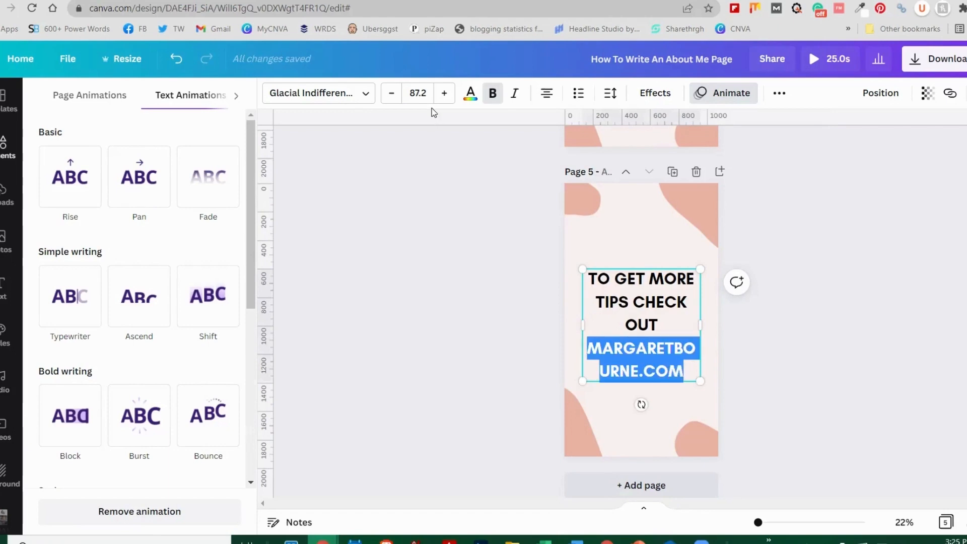
left_click(418, 93)
scroll(433, 272, "down", 2)
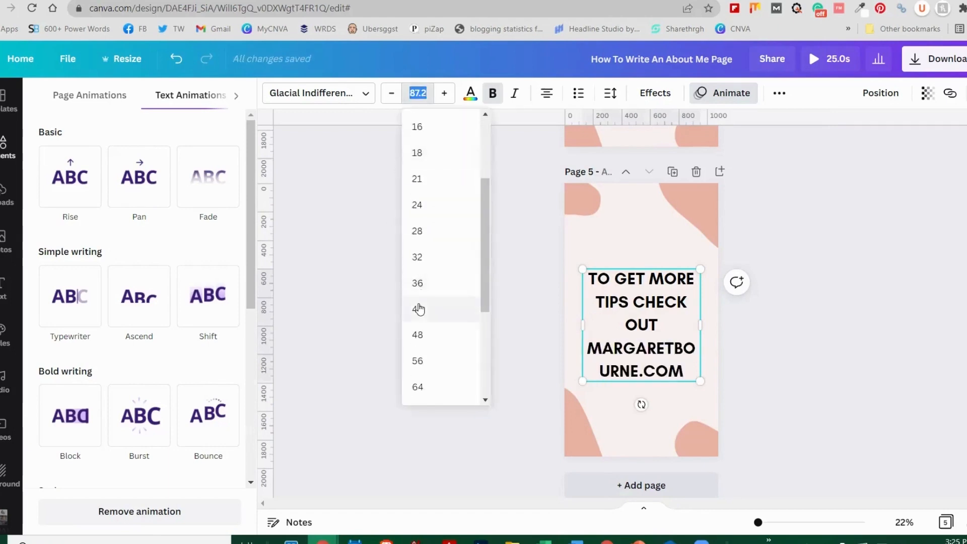
left_click(419, 310)
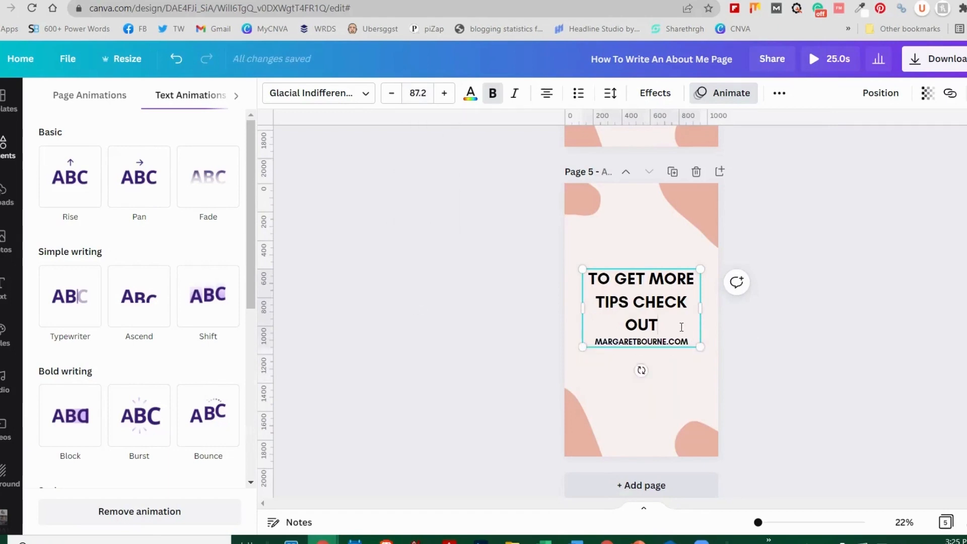
key("Return")
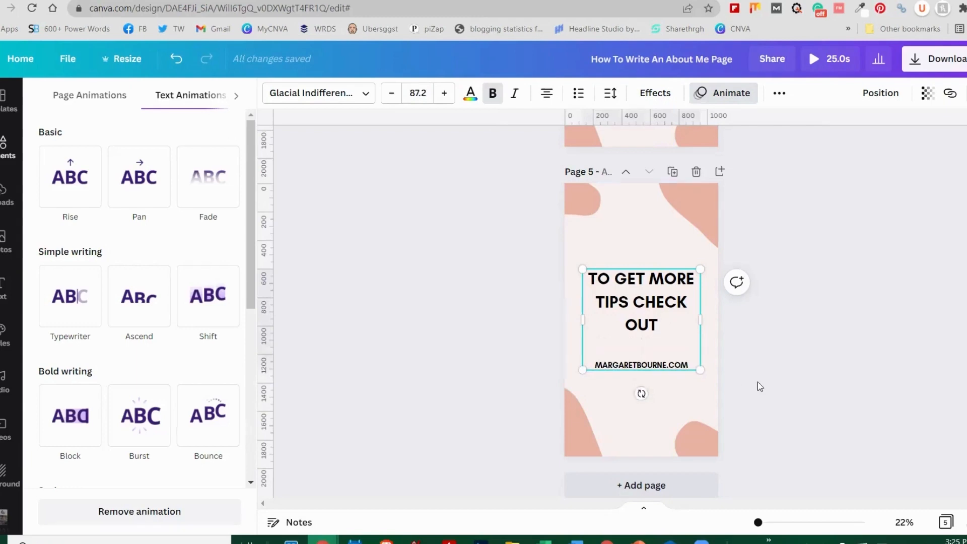
left_click(900, 311)
left_click(637, 399)
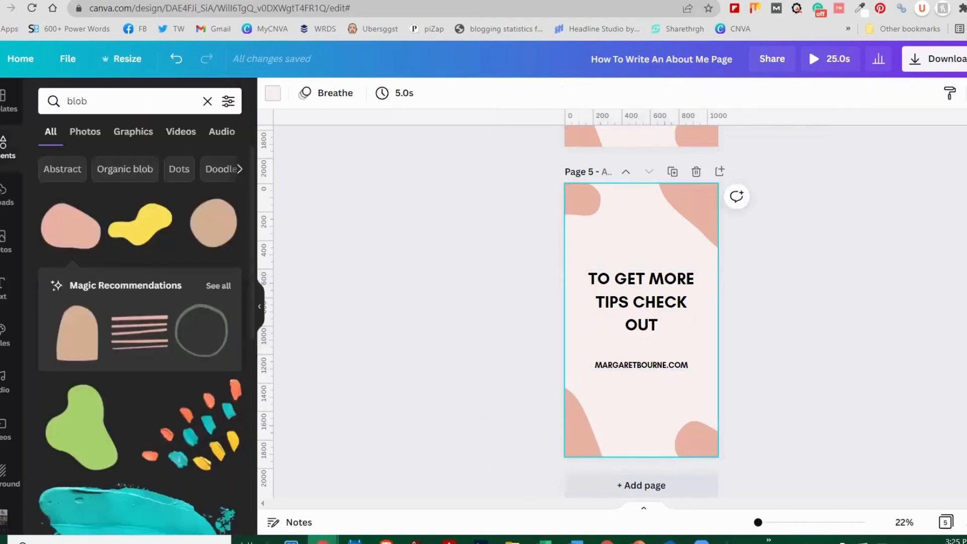
Step: Add the black sans-serif wordmark from the saved brand logos to page 5
scroll(2, 432, "down", 3)
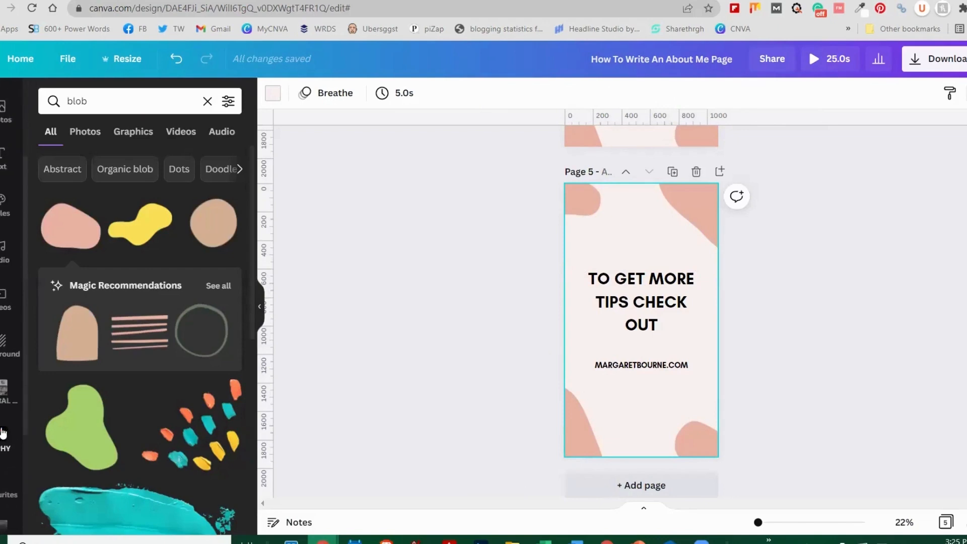
scroll(4, 330, "up", 2)
scroll(4, 333, "down", 4)
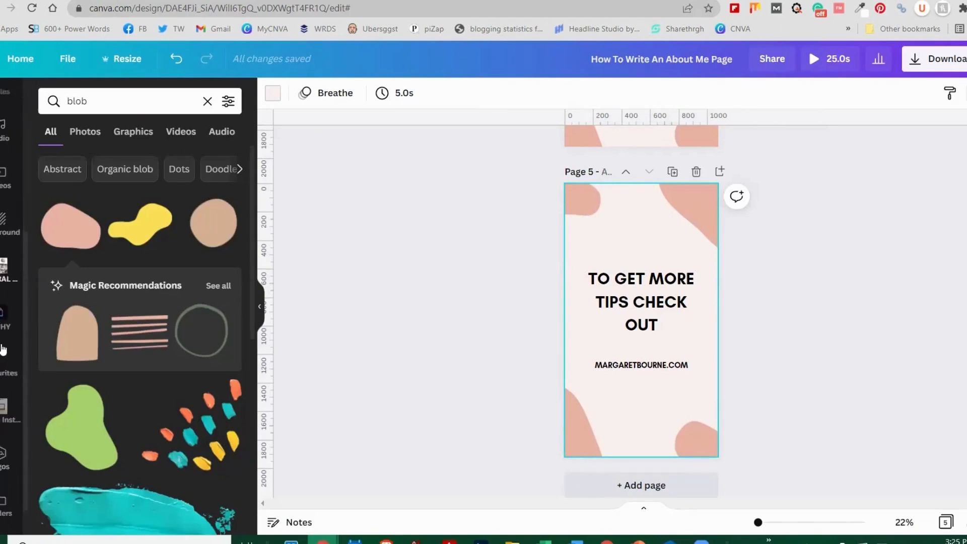
left_click(12, 264)
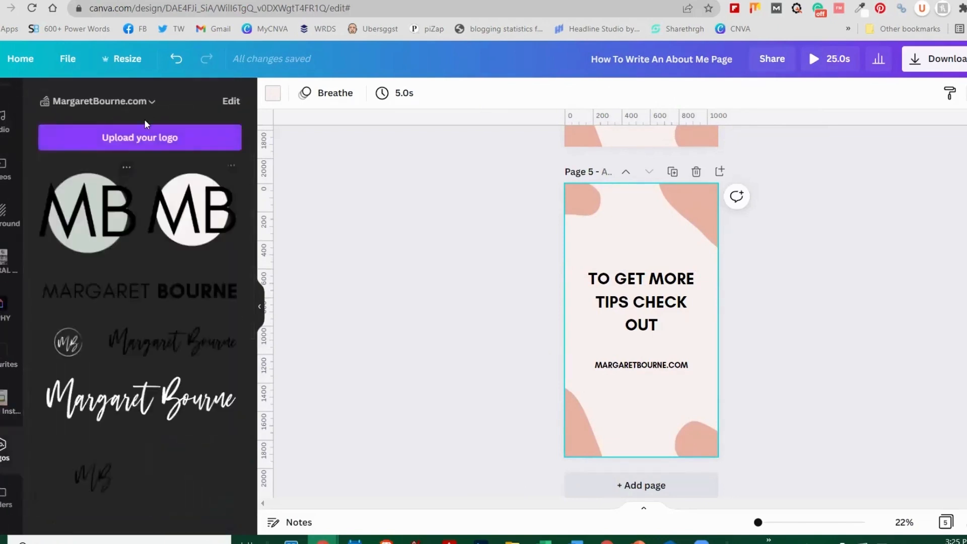
left_click(133, 298)
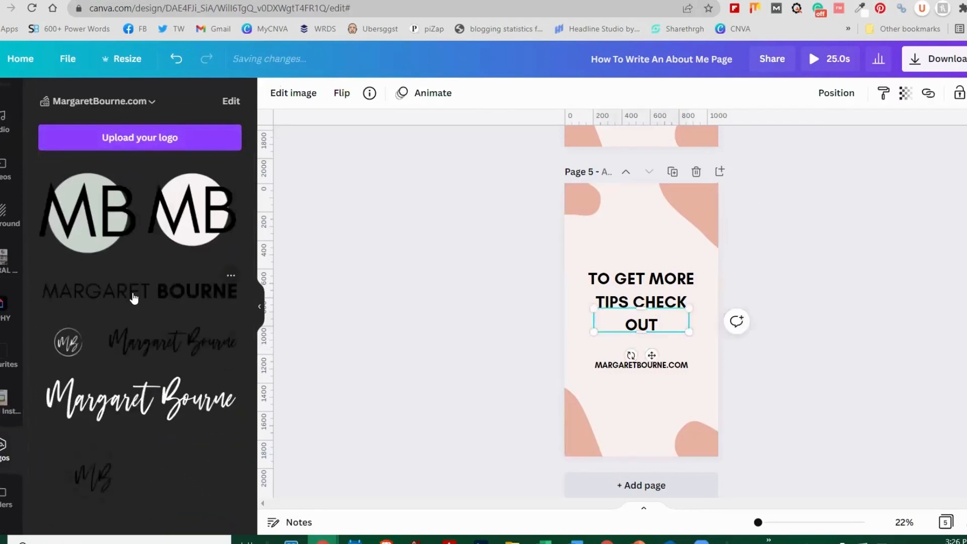
Step: Move the wordmark logo on page 5 below the website address, centred between the lower decorative shapes
left_click_drag(655, 352, 651, 439)
left_click(852, 229)
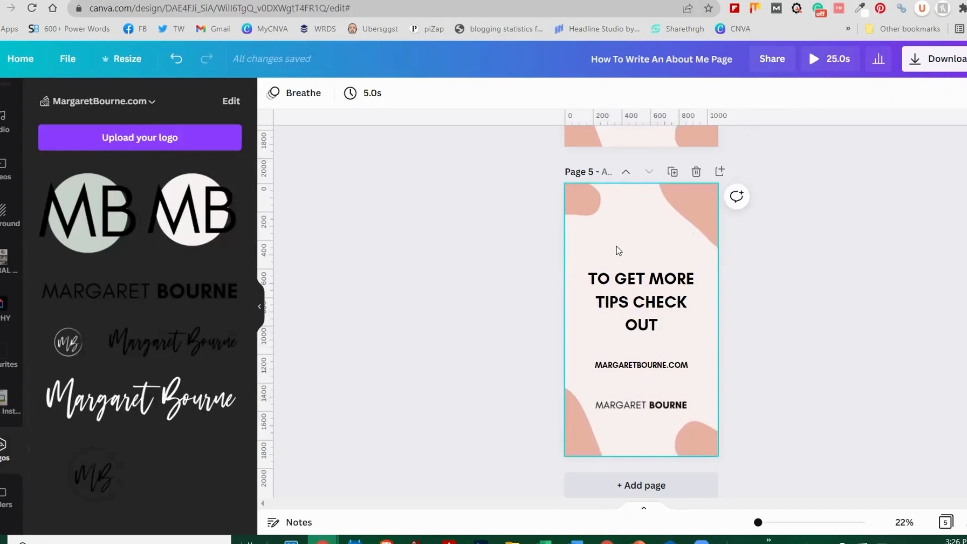
left_click(619, 250)
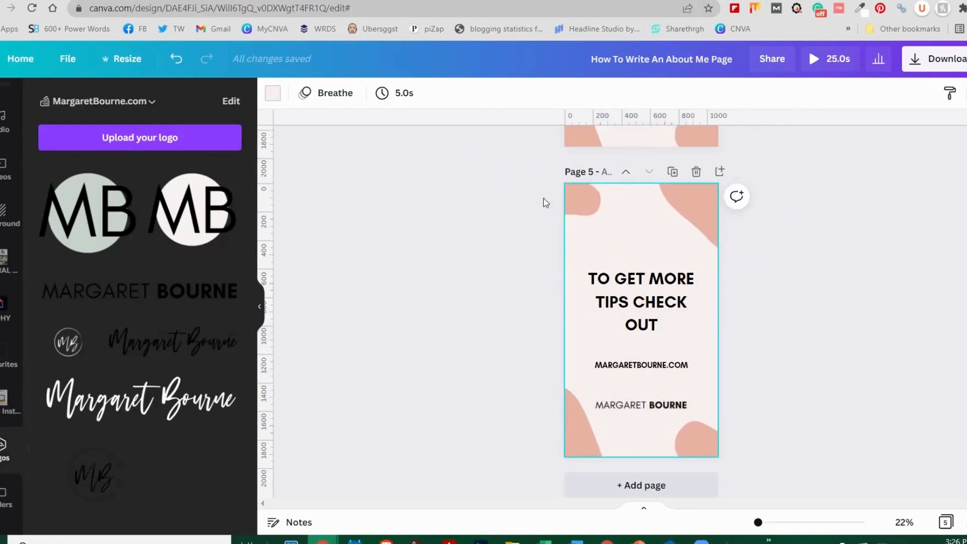
Step: Add the audio track "English Breakfast" from the Happy category to the design
scroll(680, 287, "up", 20)
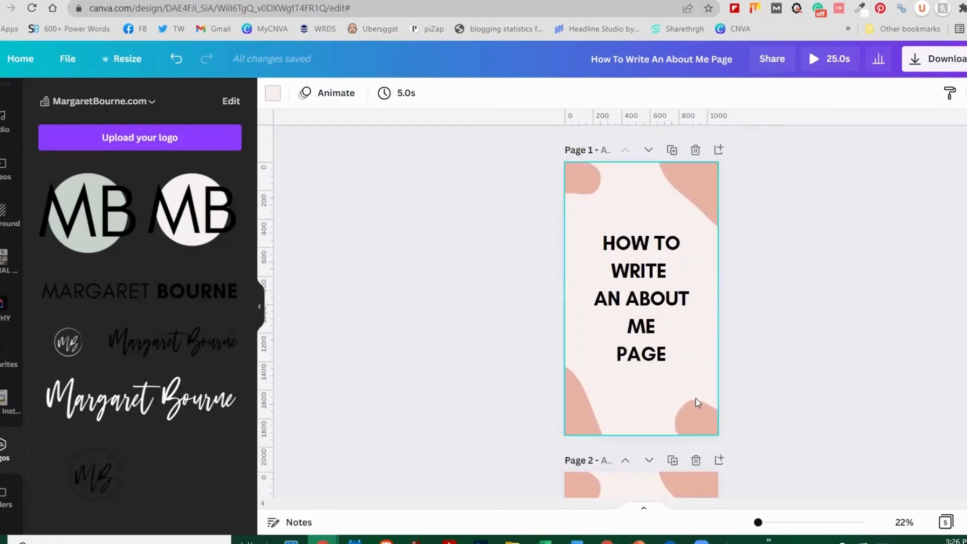
scroll(695, 400, "down", 5)
scroll(693, 392, "down", 3)
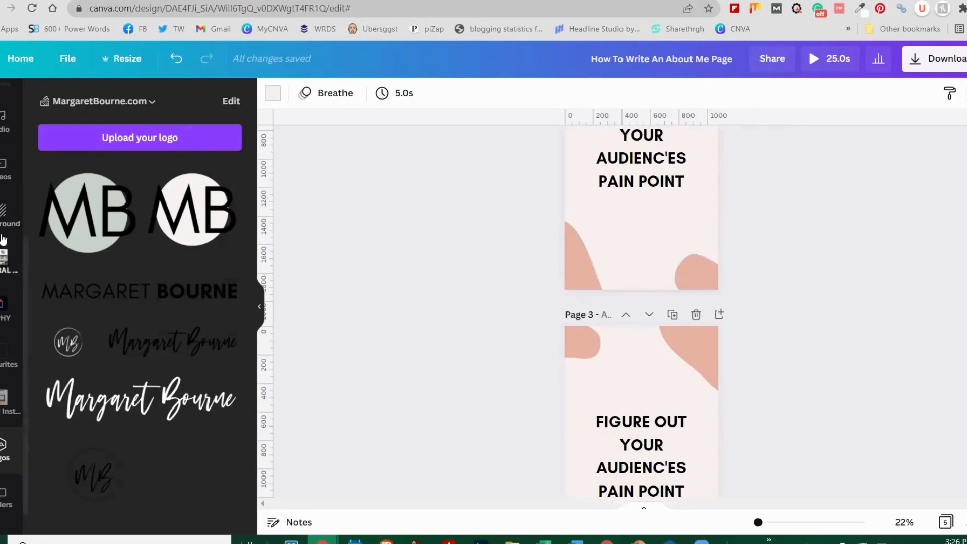
left_click(3, 129)
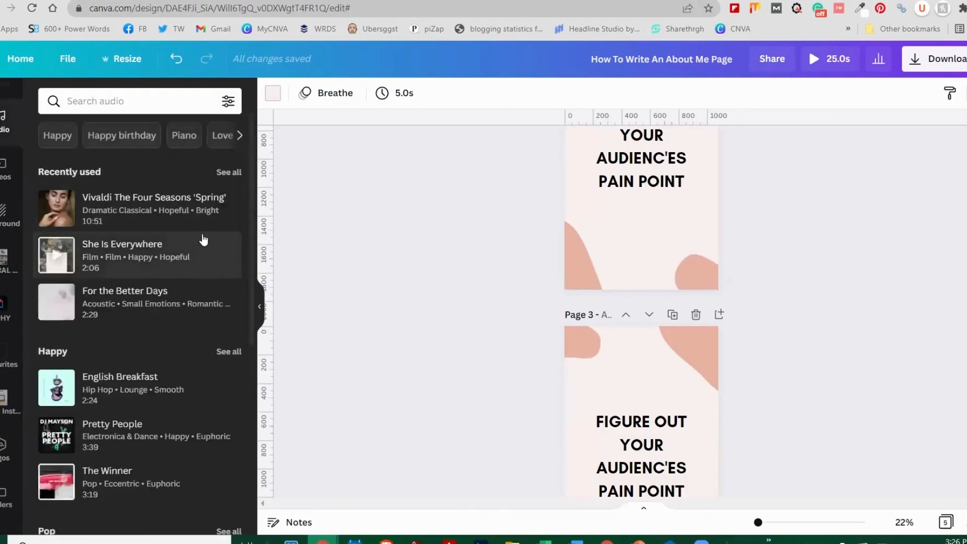
scroll(202, 247, "down", 2)
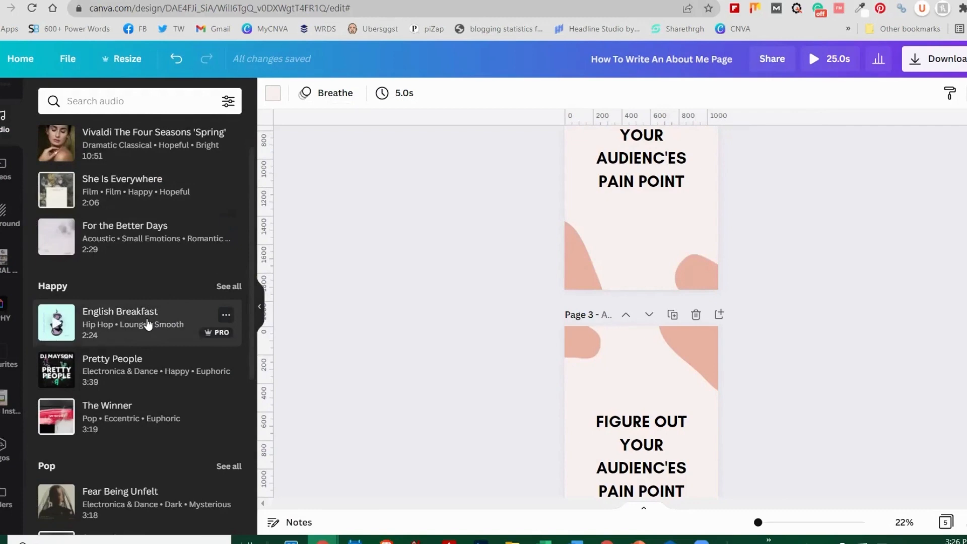
left_click(148, 324)
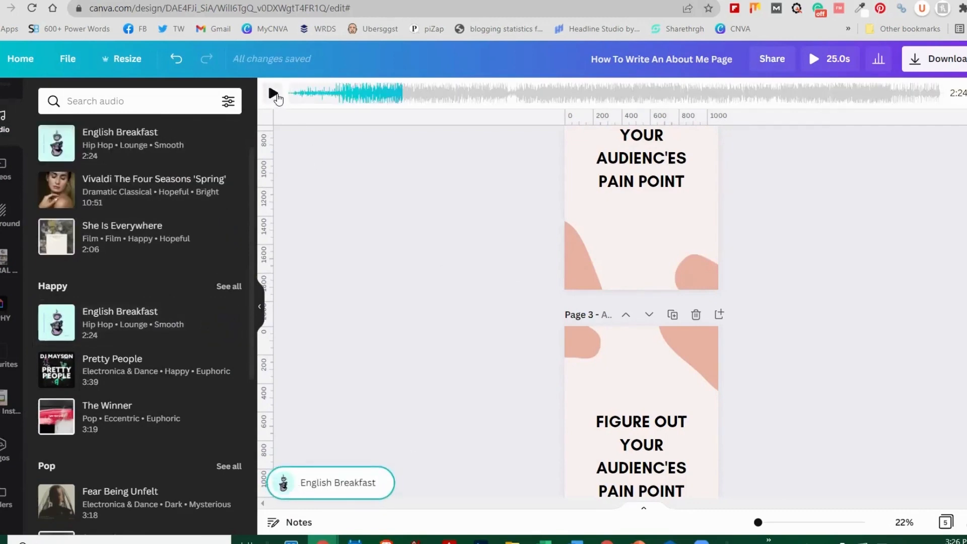
Step: Listen to the opening part of the English Breakfast track while looking over the pages, and pause it
left_click(273, 92)
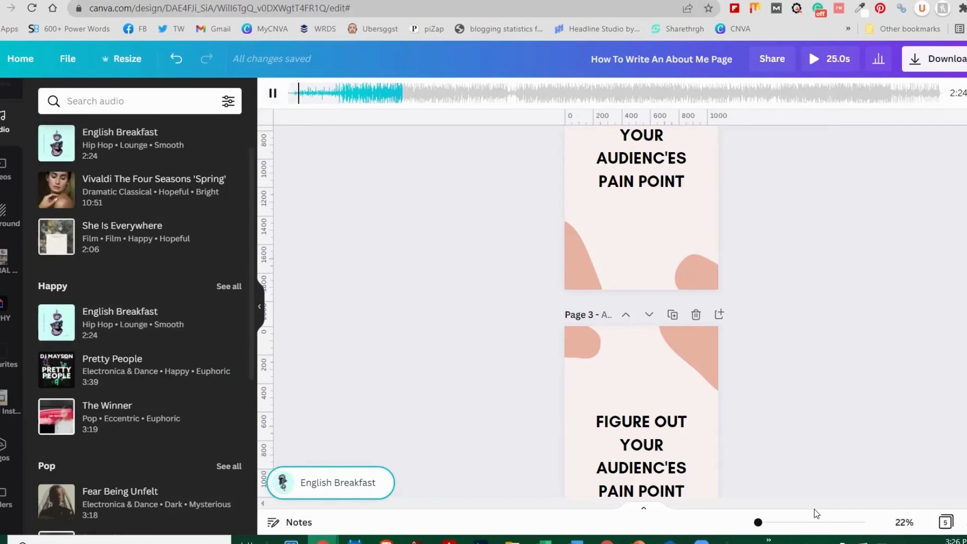
left_click_drag(815, 513, 816, 513)
scroll(815, 510, "down", 6)
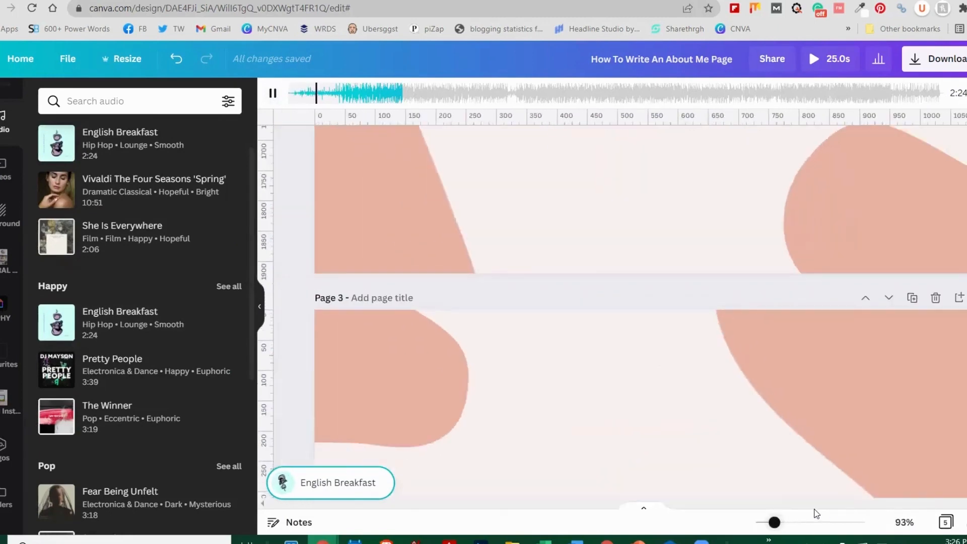
scroll(814, 512, "down", 2)
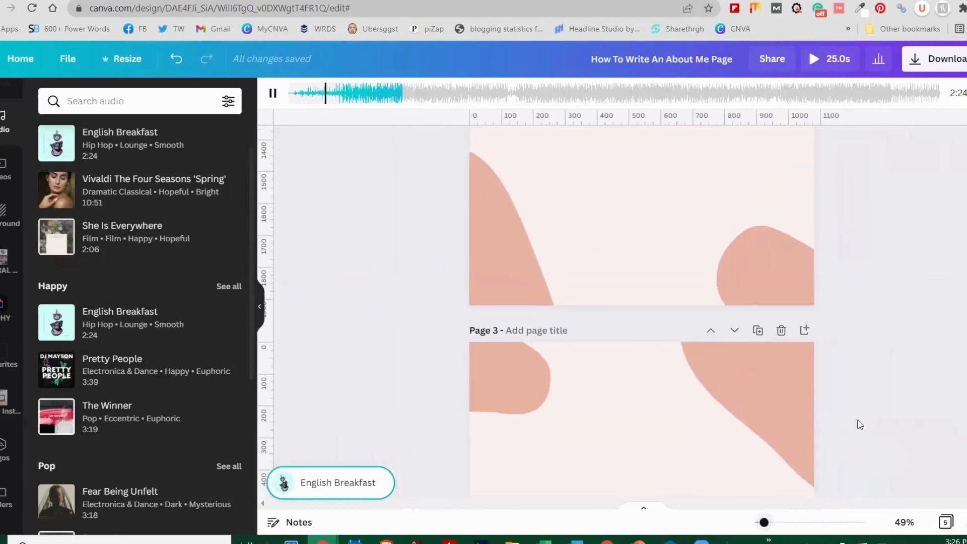
scroll(906, 335, "up", 5)
scroll(913, 332, "up", 6)
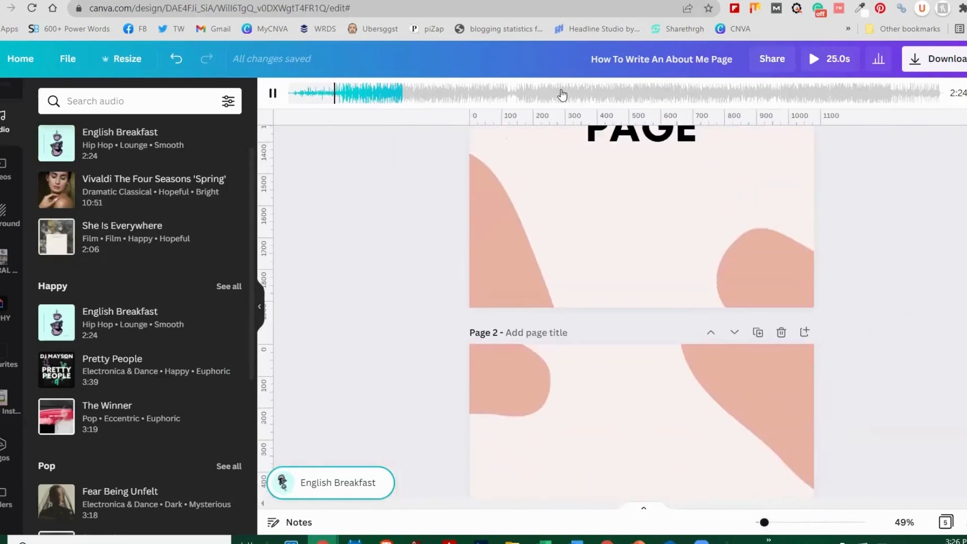
scroll(770, 254, "up", 8)
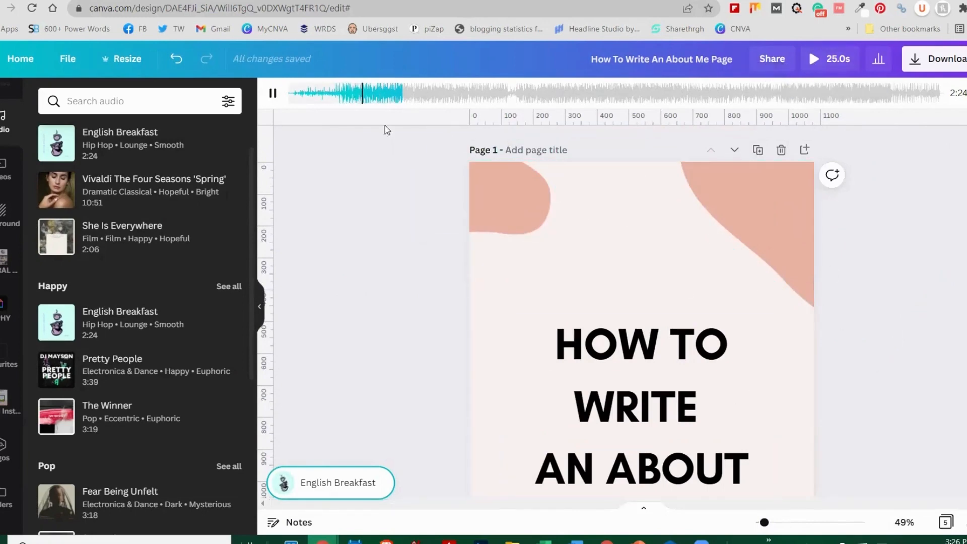
left_click(270, 98)
Step: Preview the whole animated design with music, and slightly shift which section of the English Breakfast track plays
left_click(815, 60)
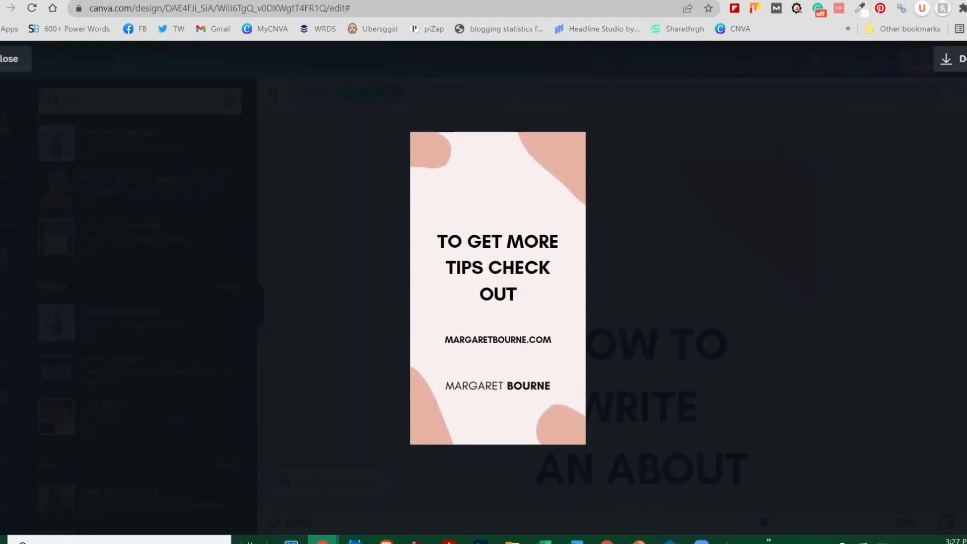
left_click(10, 59)
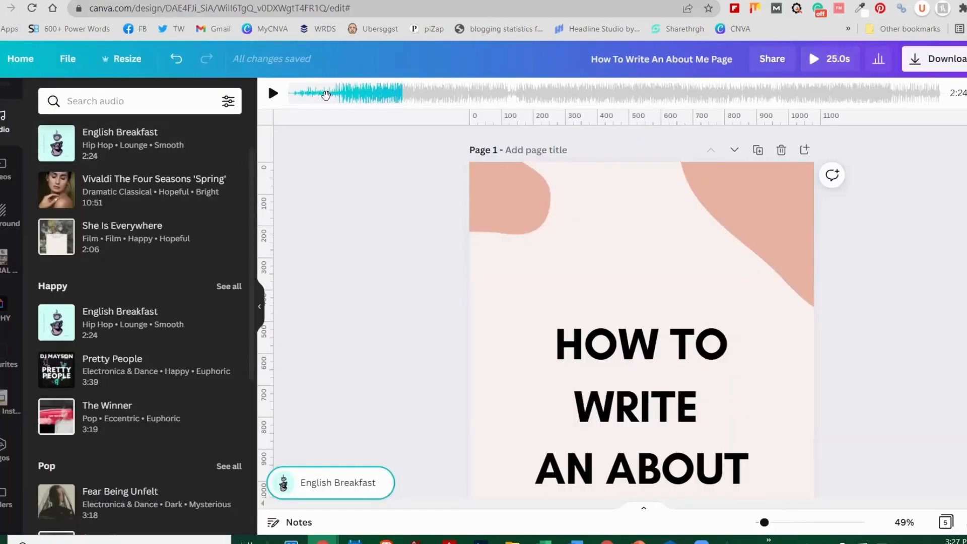
left_click_drag(332, 102, 339, 103)
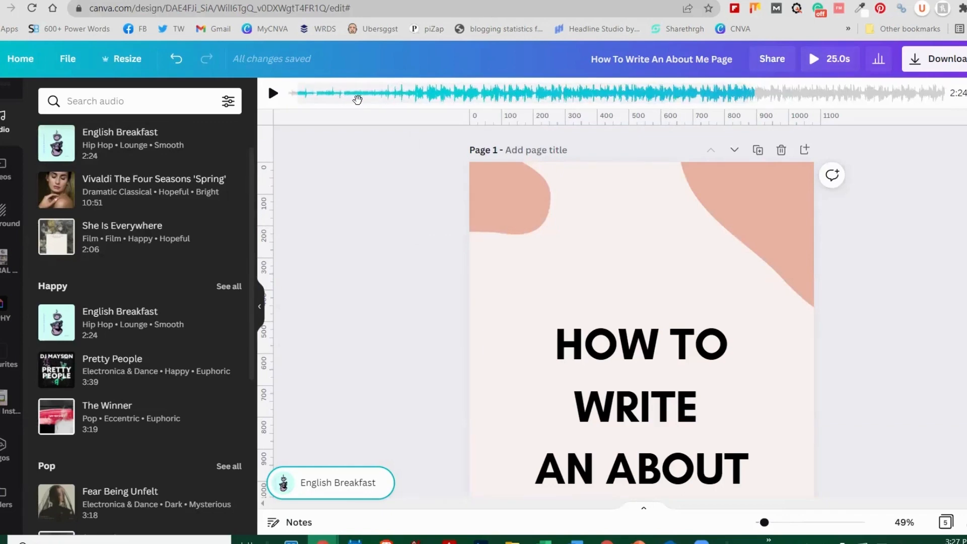
left_click(955, 322)
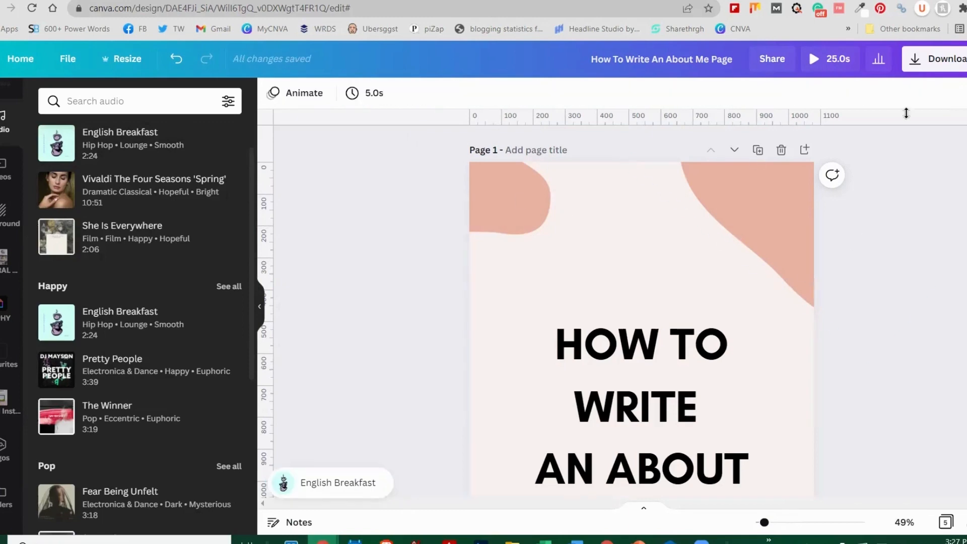
Step: Download all 5 pages of the design as an MP4 video
left_click(912, 64)
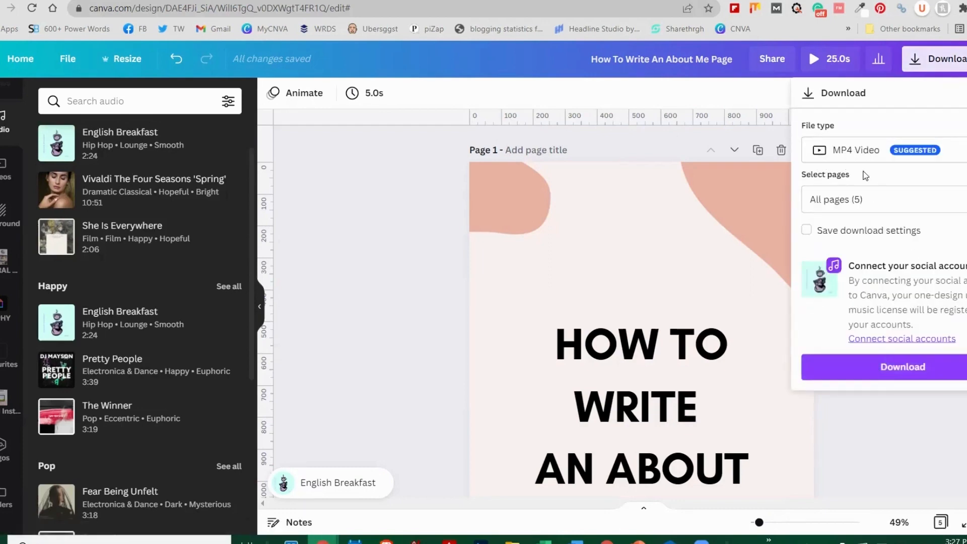
left_click(892, 373)
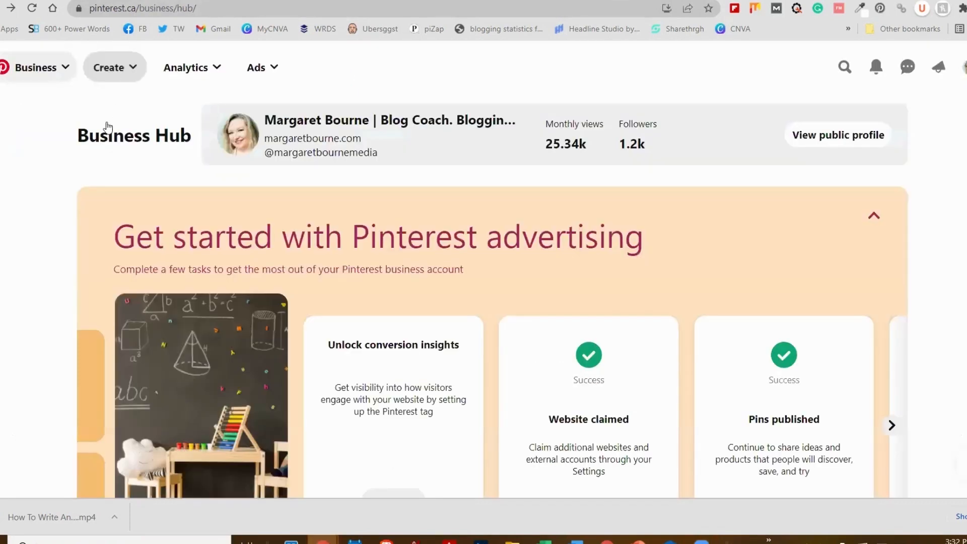
Step: In the Pinterest Business Hub, create a new Idea Pin and upload the downloaded "How To Write An..." MP4 file
left_click(119, 65)
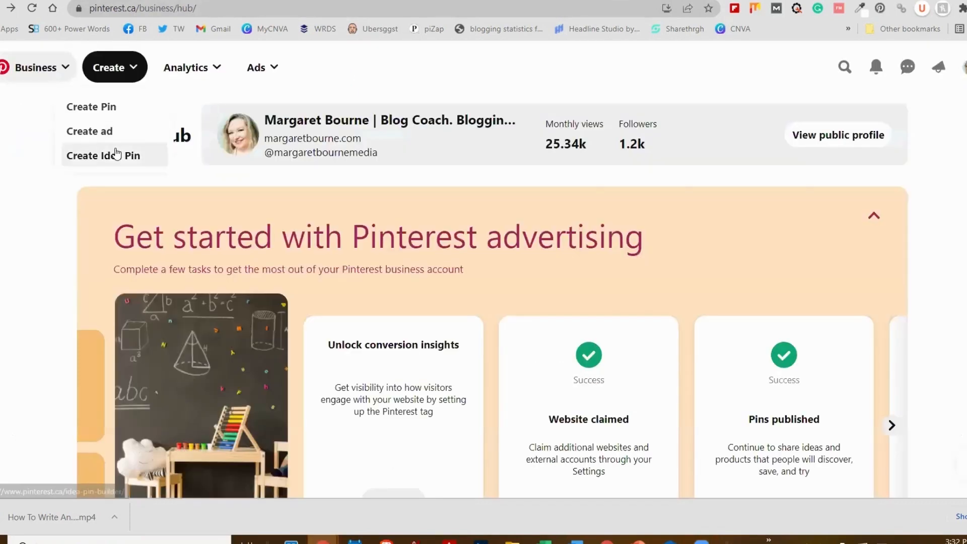
left_click(115, 156)
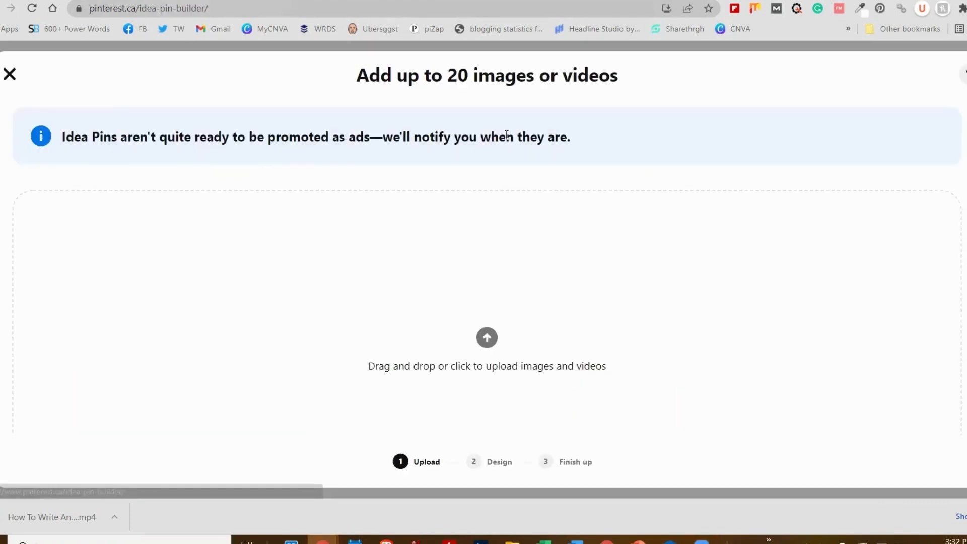
left_click_drag(50, 517, 244, 321)
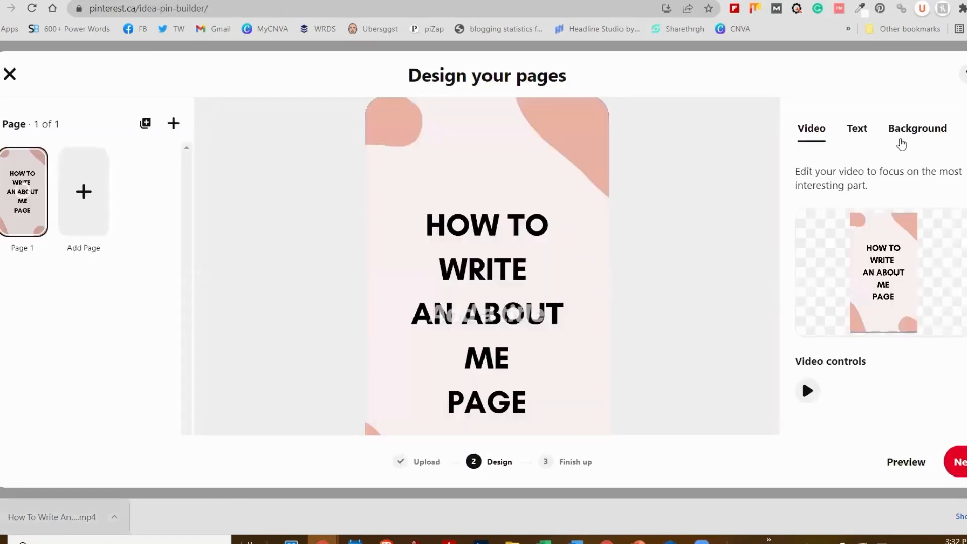
Step: Examine the uploaded page and the Video, Text and Background design options available for the Idea Pin
scroll(739, 210, "down", 2)
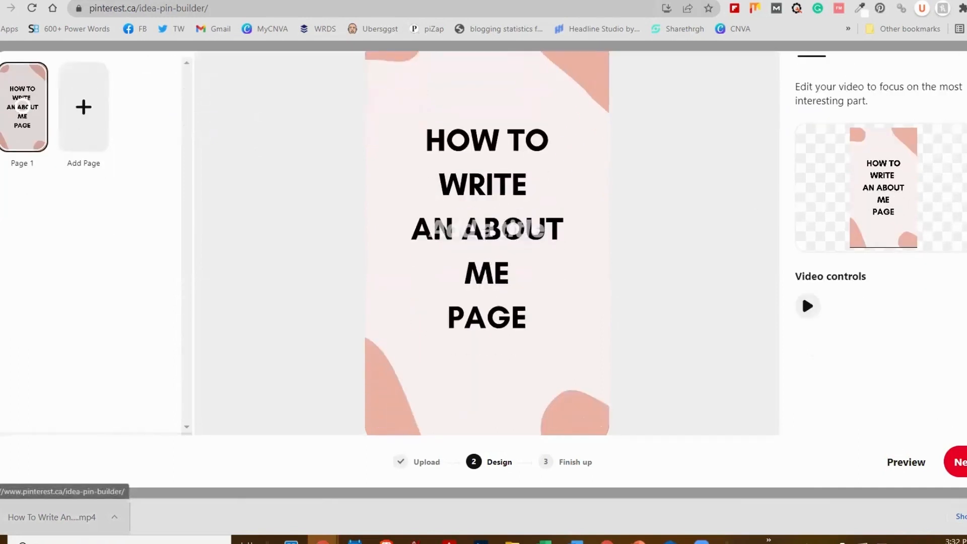
scroll(826, 376, "up", 2)
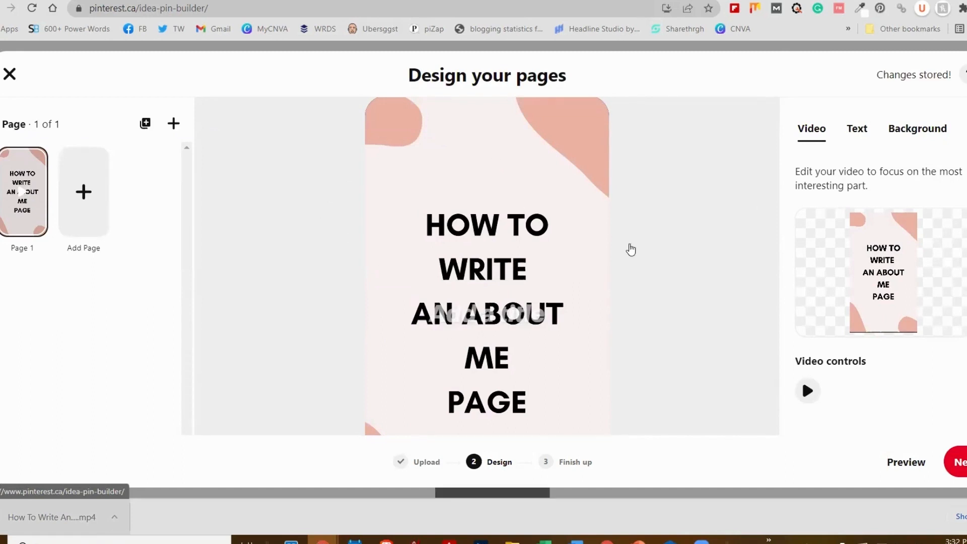
left_click(857, 129)
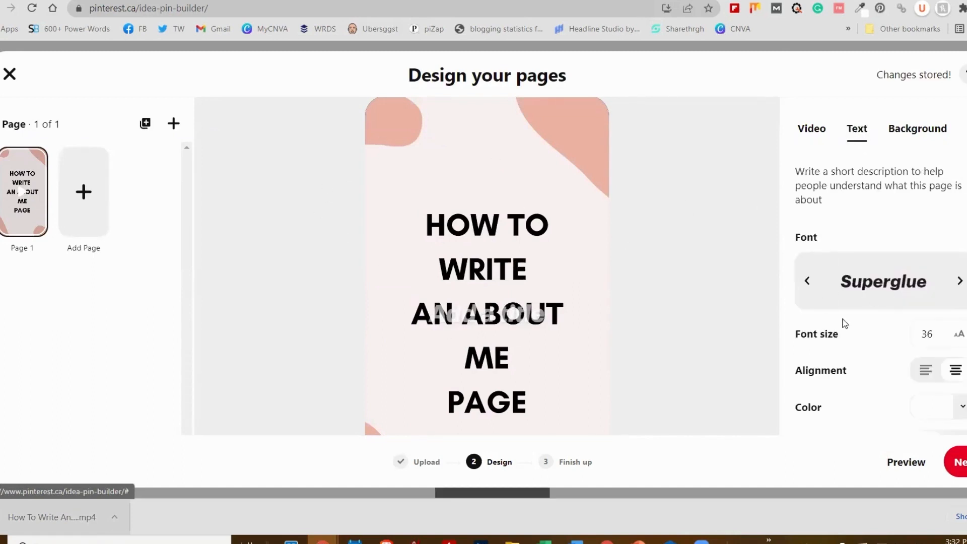
scroll(880, 369, "down", 2)
scroll(877, 336, "up", 2)
left_click(920, 141)
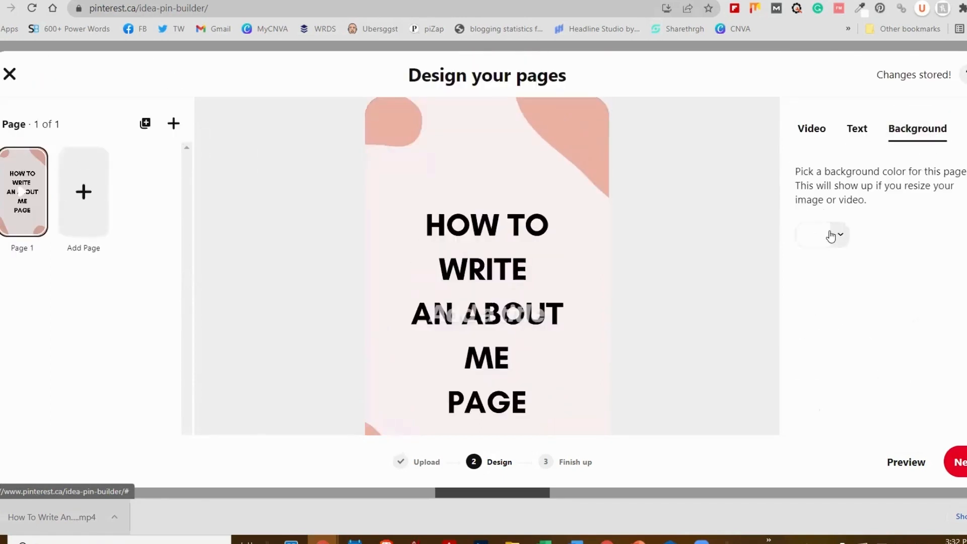
left_click(857, 129)
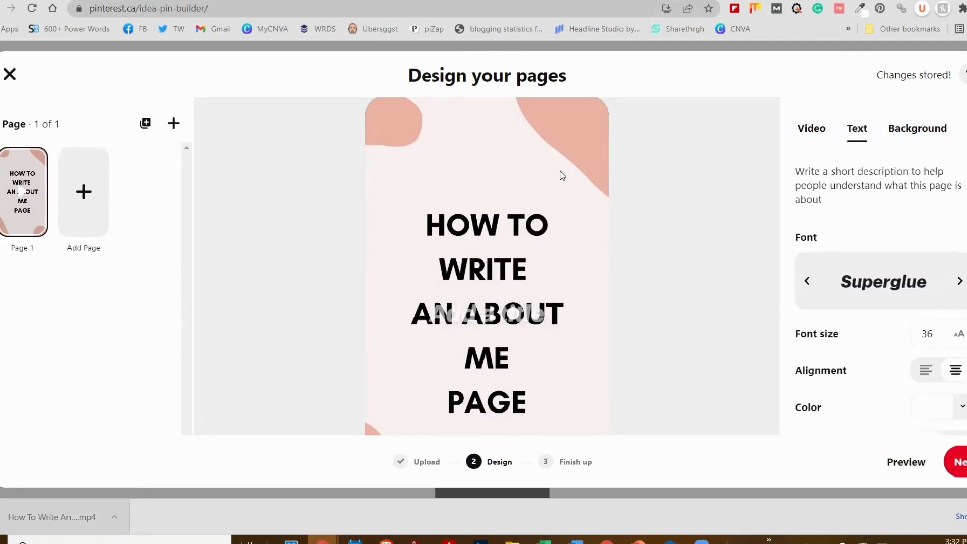
left_click(810, 131)
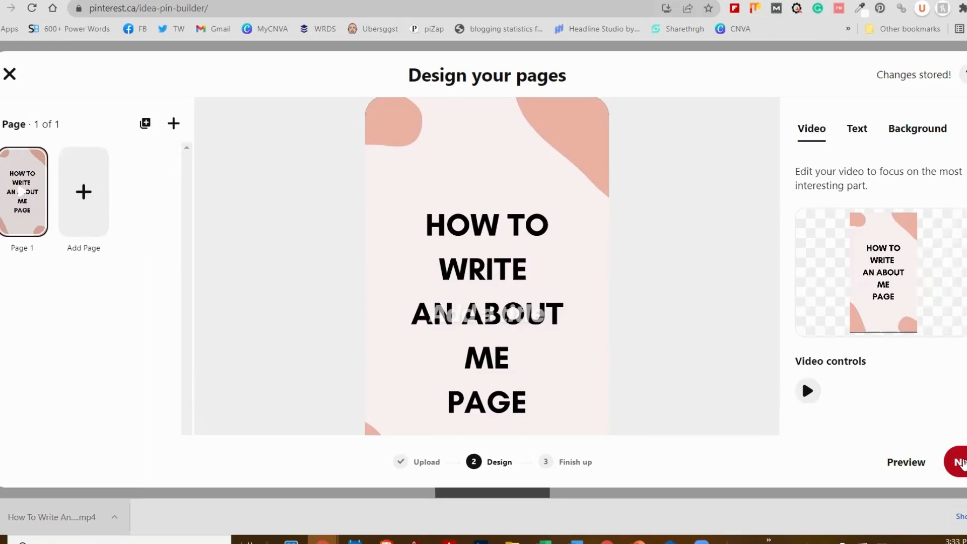
Step: Proceed to the finishing touches and title the Idea Pin "How to Write An About Me Page"
left_click(959, 462)
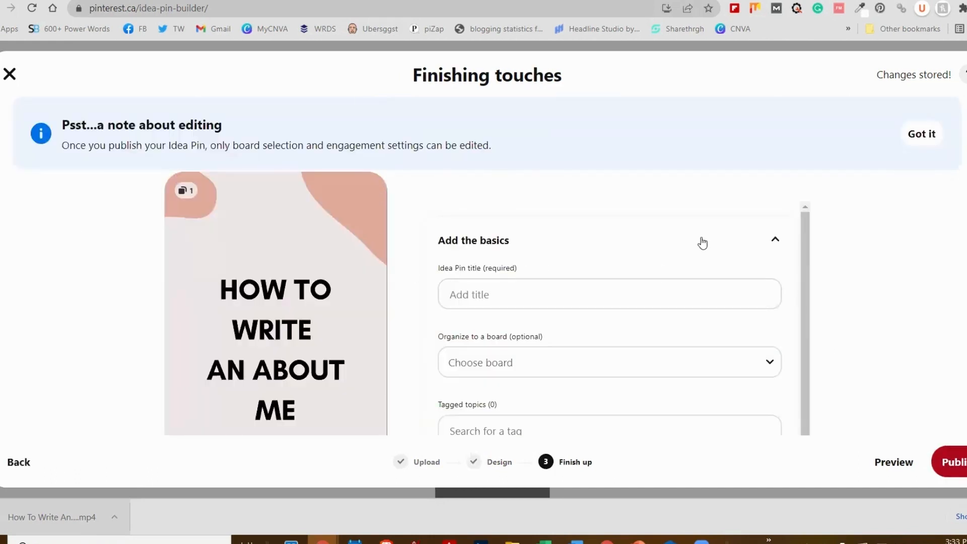
scroll(486, 275, "down", 1)
left_click(482, 266)
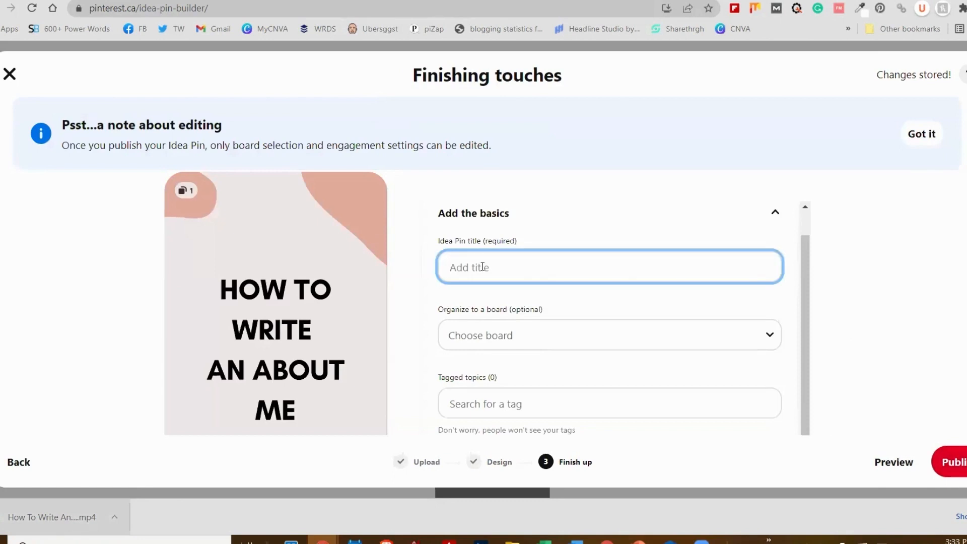
type("How to Write An About")
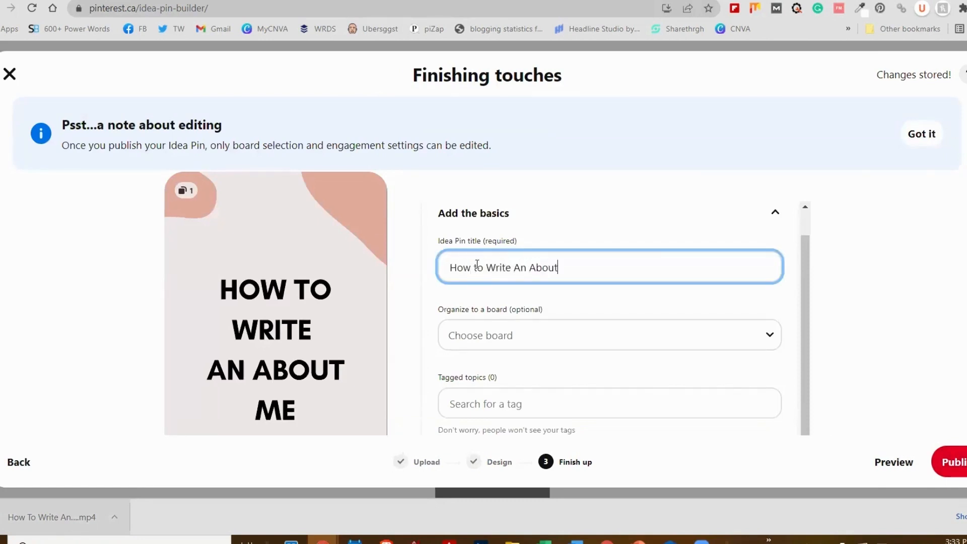
type(" Me Page")
Step: Search the boards for "blogging" and assign the Idea Pin to "Blog Tips For Beginners | BLOGGING"
left_click(564, 337)
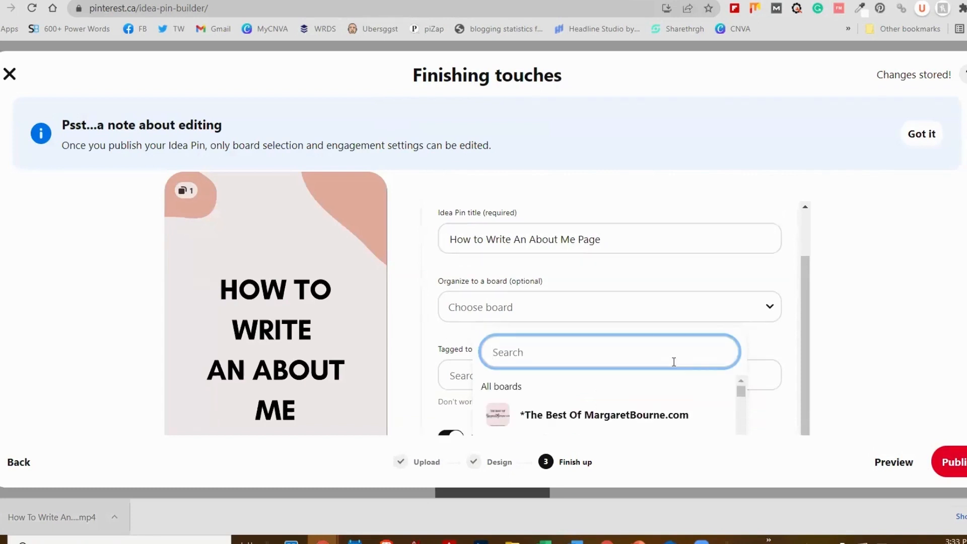
type("blogging")
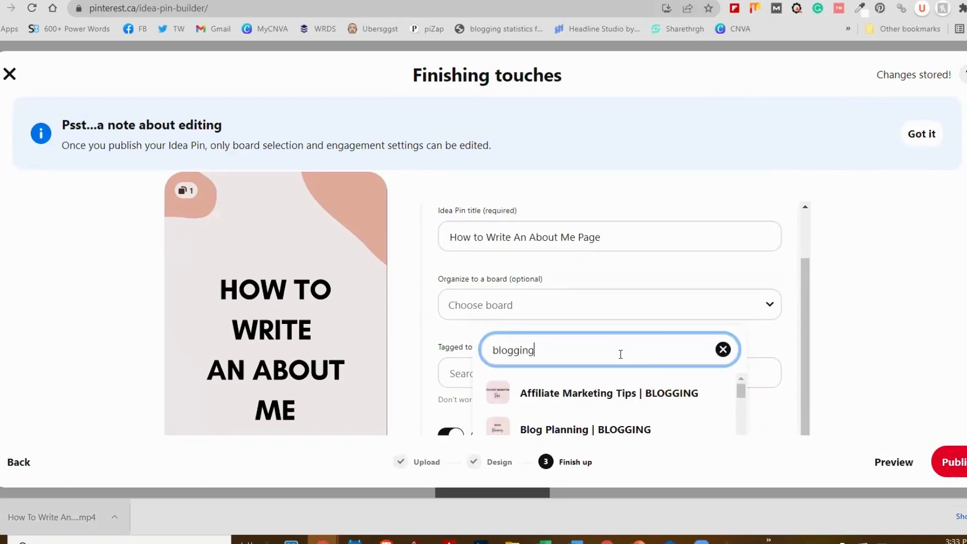
scroll(760, 272, "down", 1)
scroll(701, 352, "down", 2)
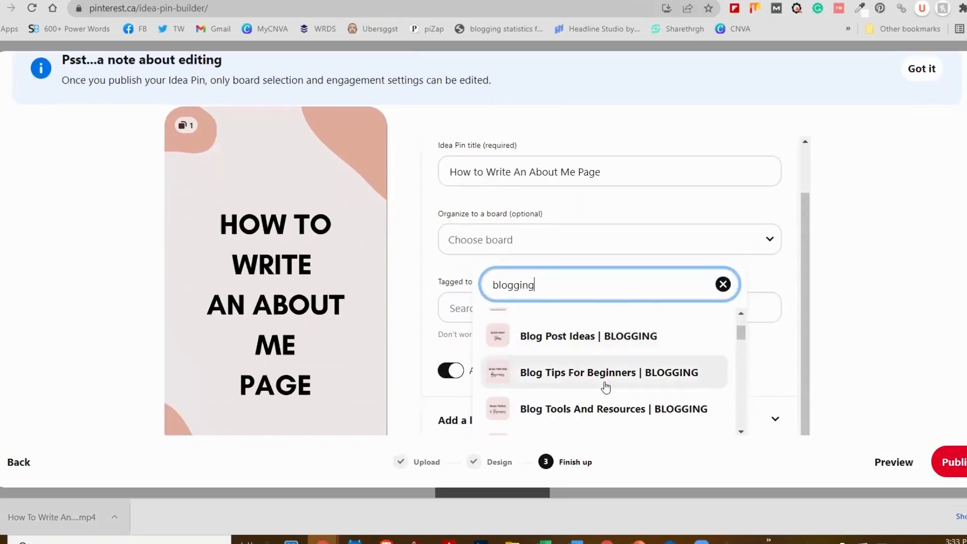
left_click(557, 371)
Step: Tag the Idea Pin with the topics "Blogging" and "Blogging Tips"
left_click(461, 336)
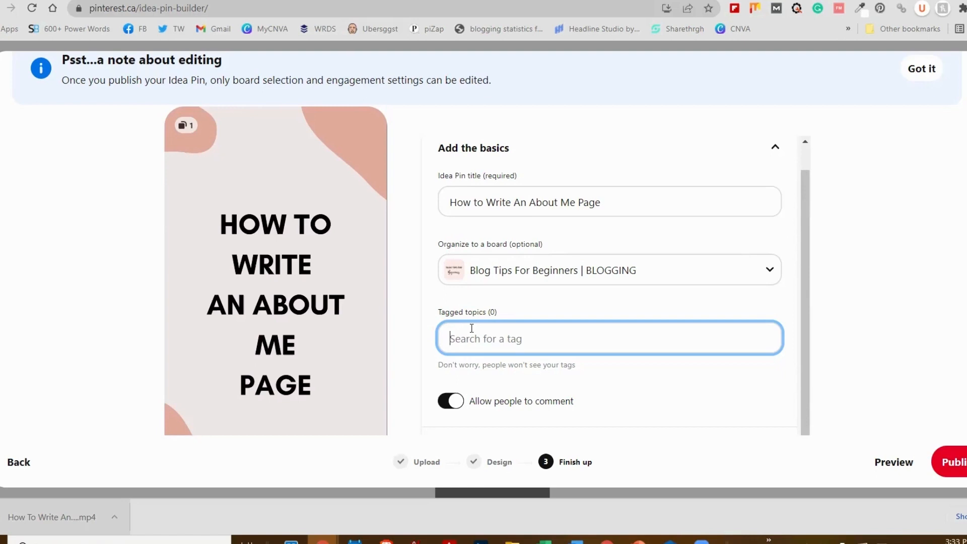
type("blogging")
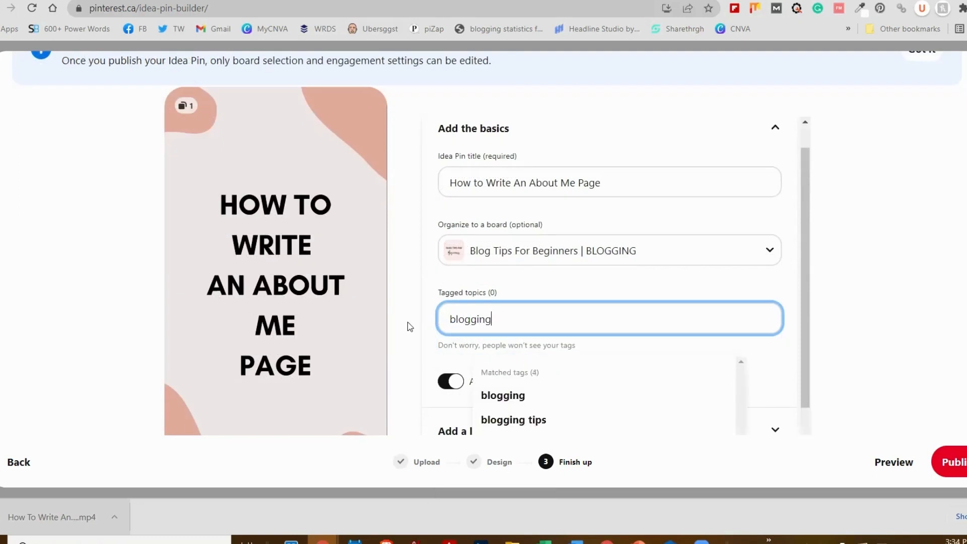
left_click(498, 395)
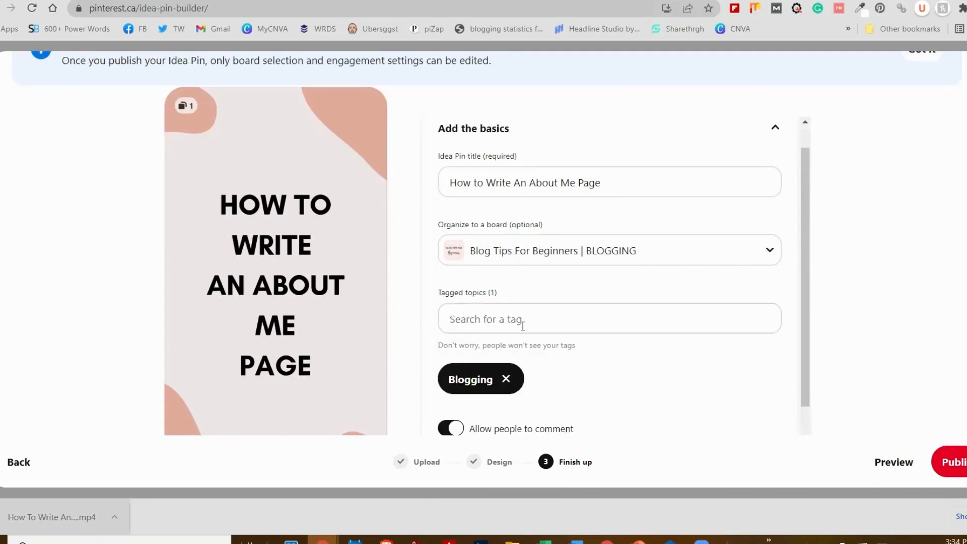
type("Blogging tips")
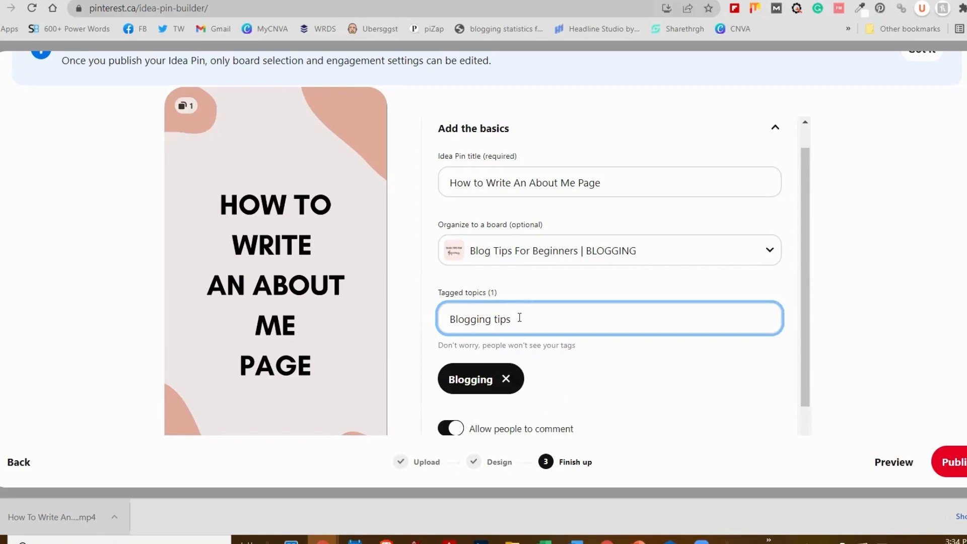
key("BackSpace")
key("BackSpace")
key("BackSpace")
key("BackSpace")
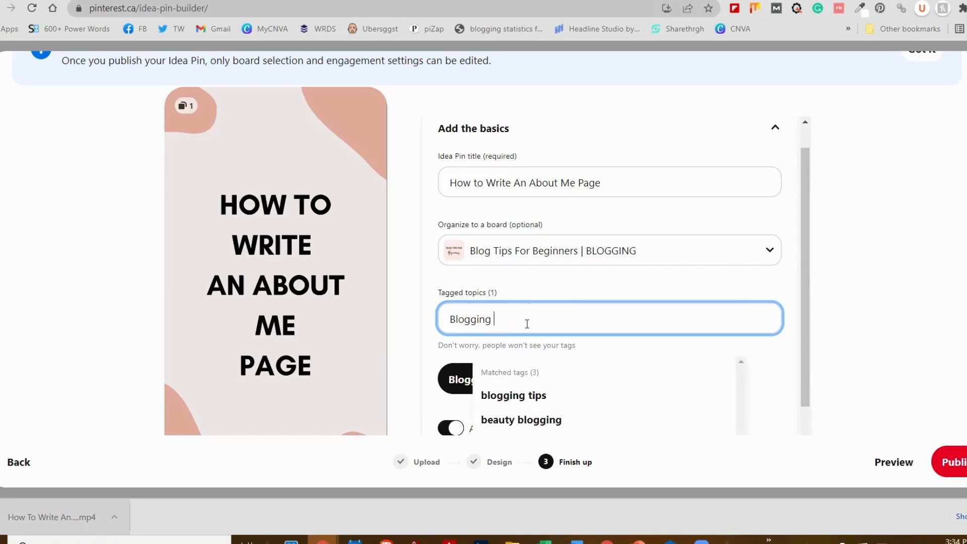
left_click(540, 389)
Step: Expand the list section of the Idea Pin and examine the Ingredients and Supplies templates
scroll(789, 333, "down", 1)
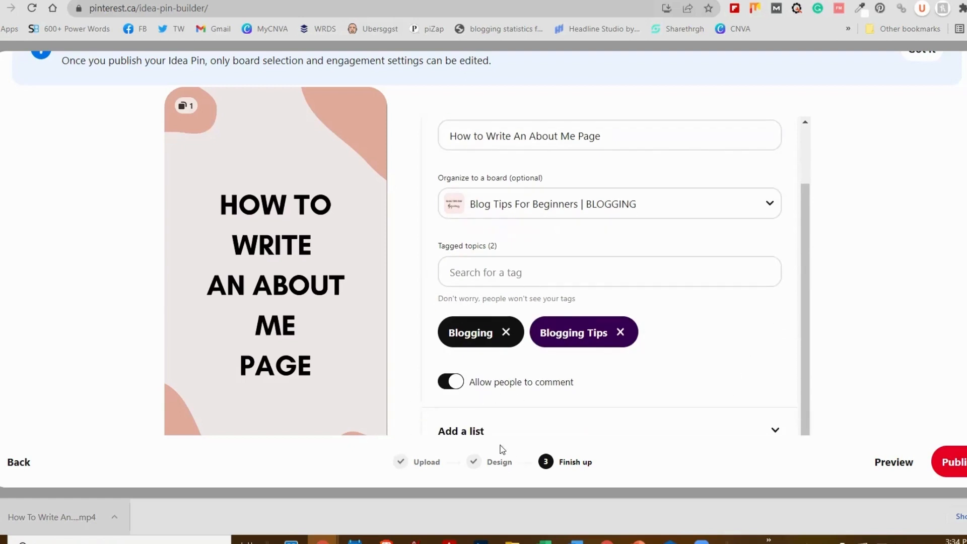
left_click(466, 432)
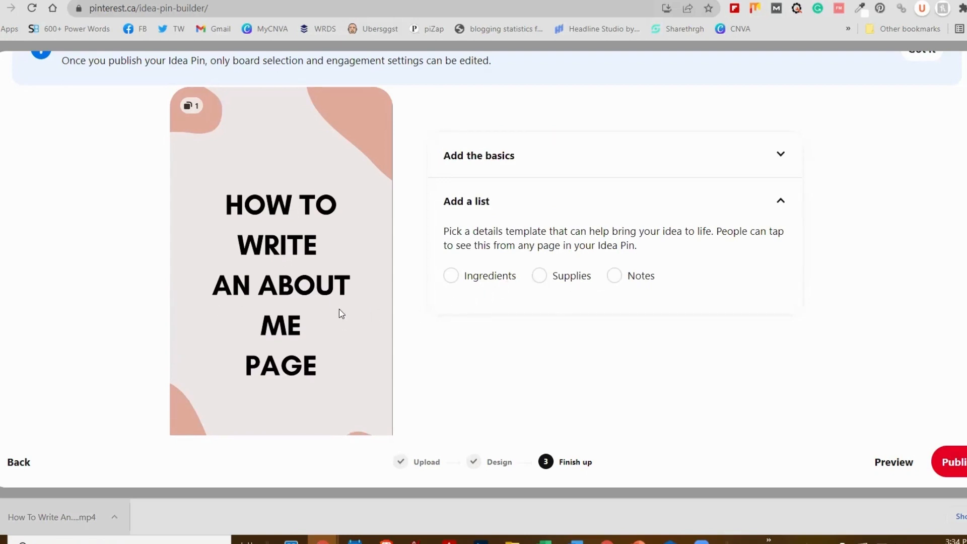
left_click(493, 277)
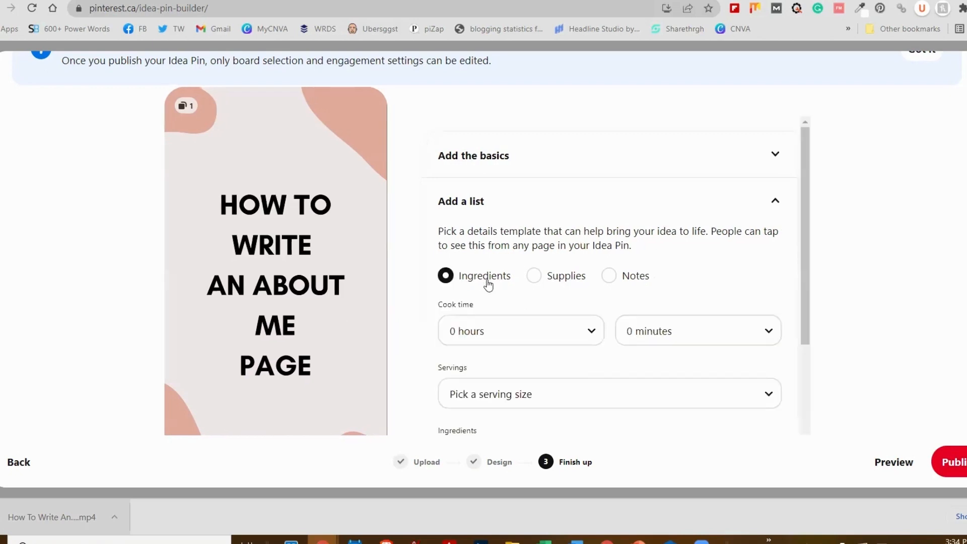
scroll(730, 312, "down", 3)
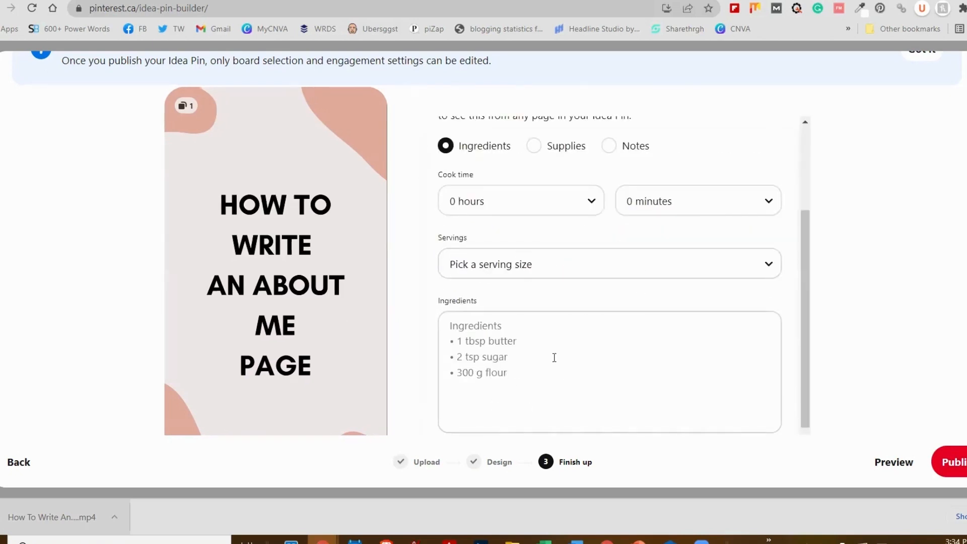
scroll(554, 357, "up", 3)
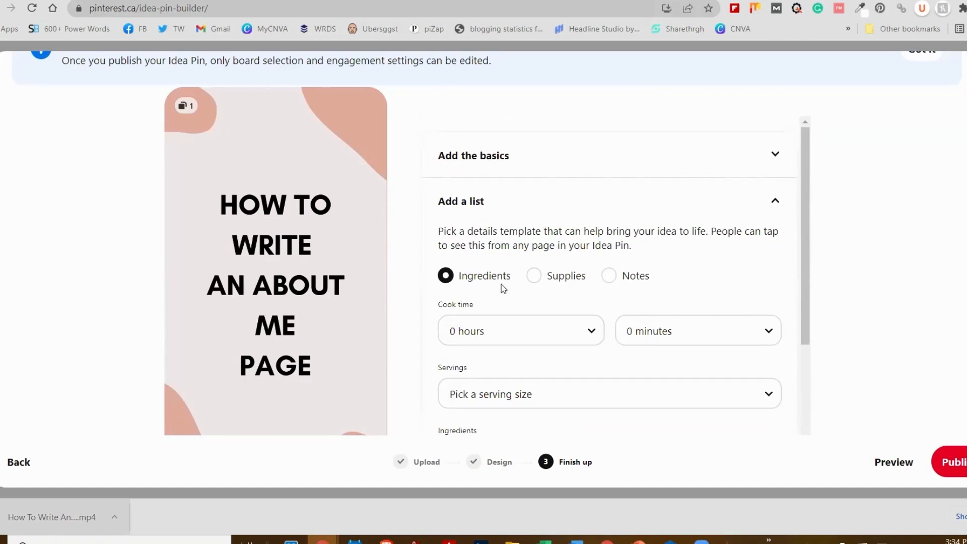
left_click(534, 278)
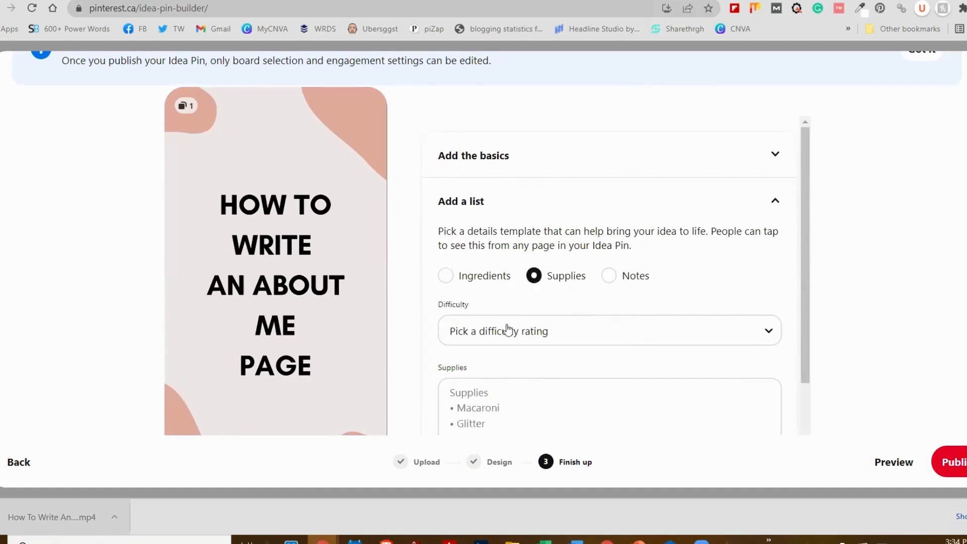
scroll(697, 306, "down", 2)
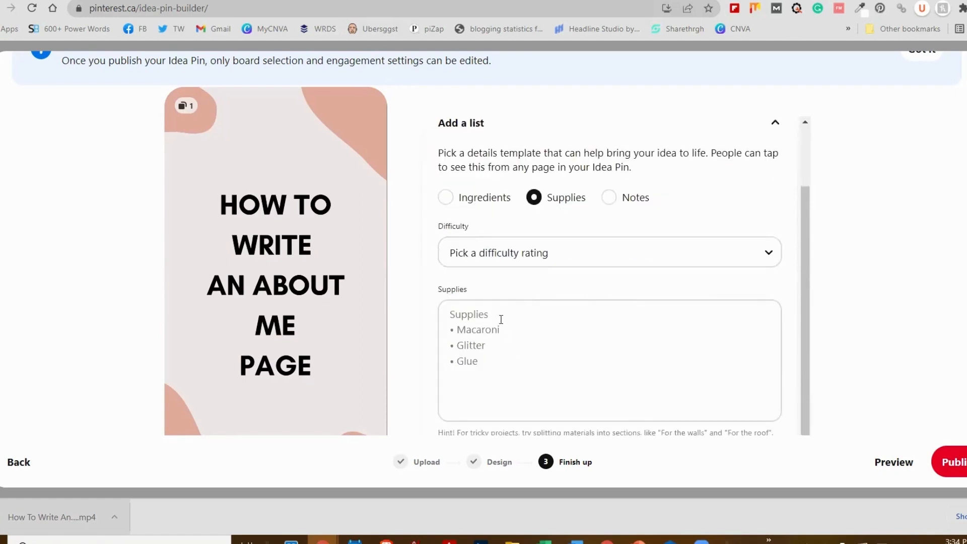
Step: Add a Notes list starting with "Grab a notebook, or head to" and open the Idea Pin's mobile device preview
left_click(624, 199)
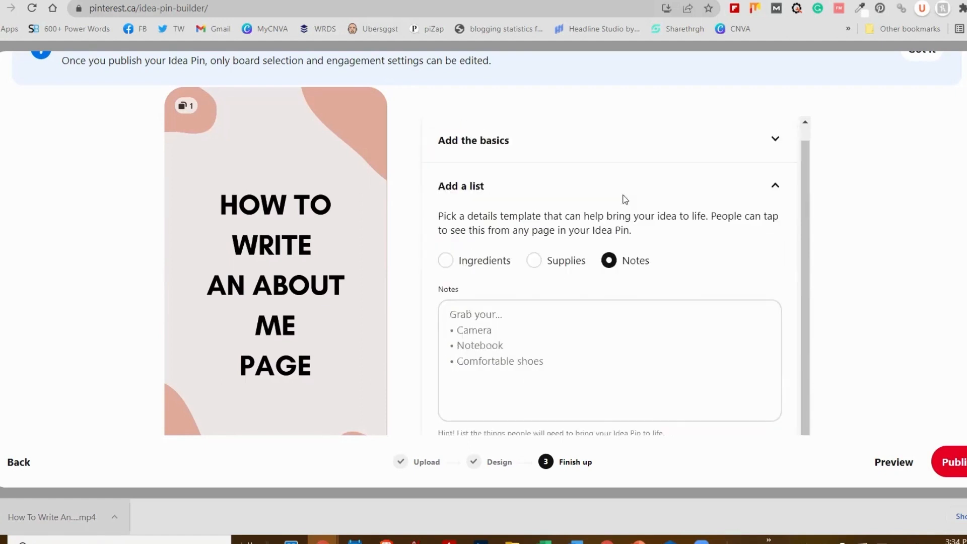
left_click(532, 371)
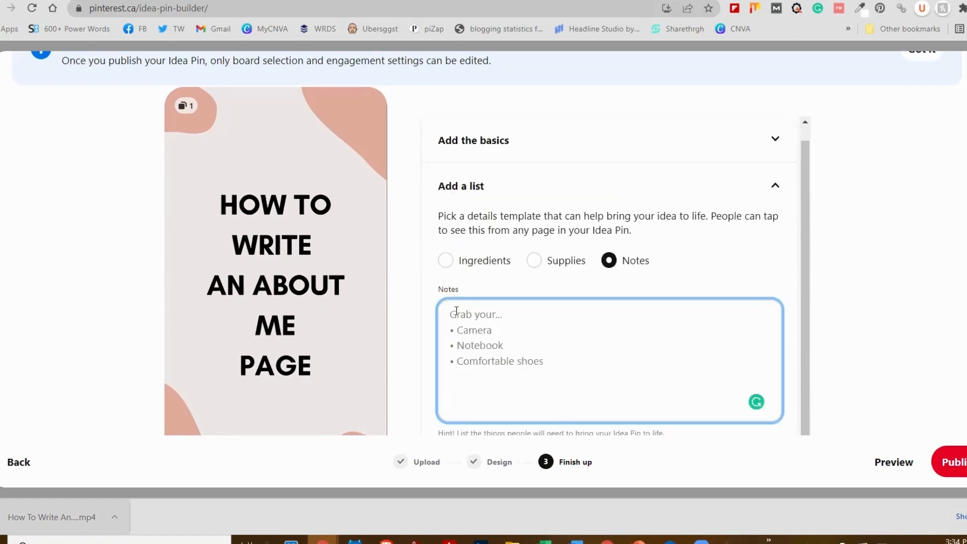
type("Grab a ")
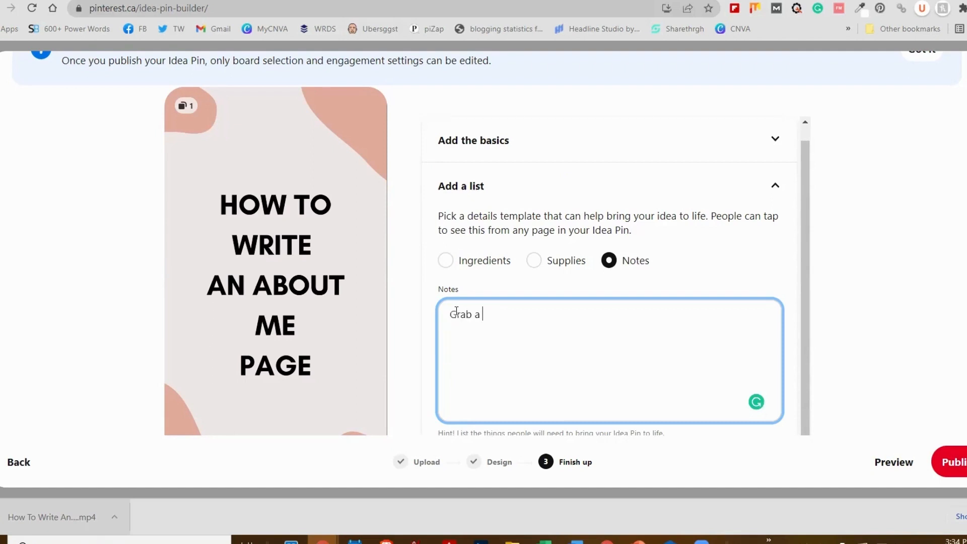
type("notebook, or hea")
type("d st")
key("BackSpace")
key("BackSpace")
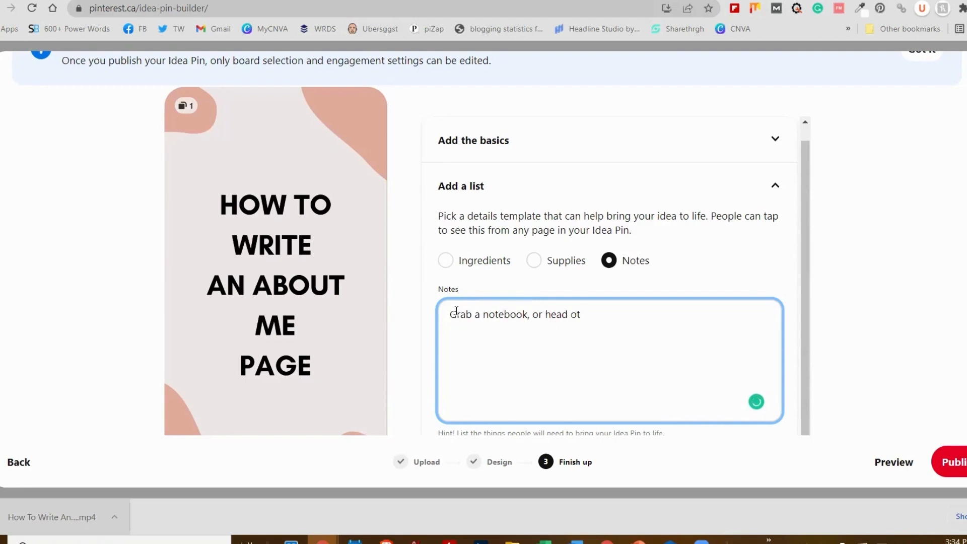
type("to")
left_click(879, 471)
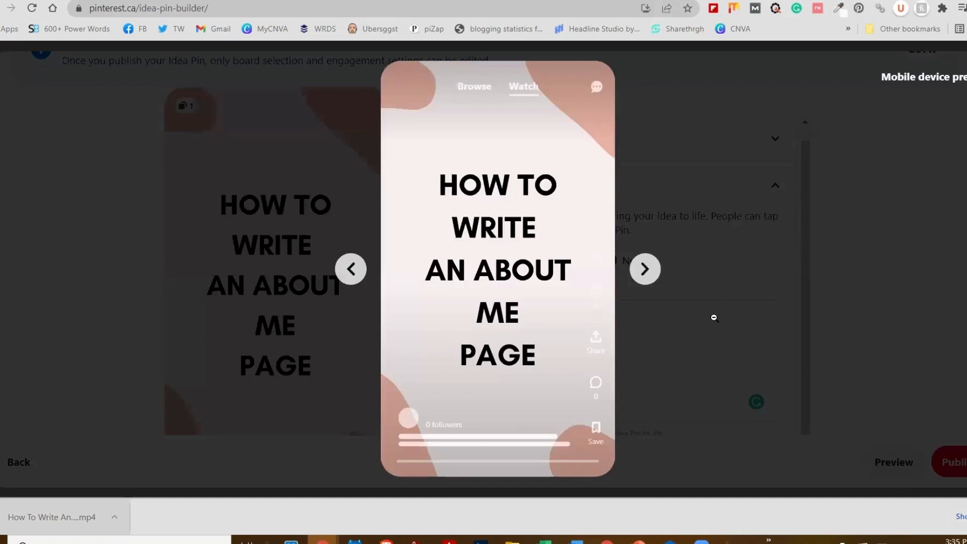